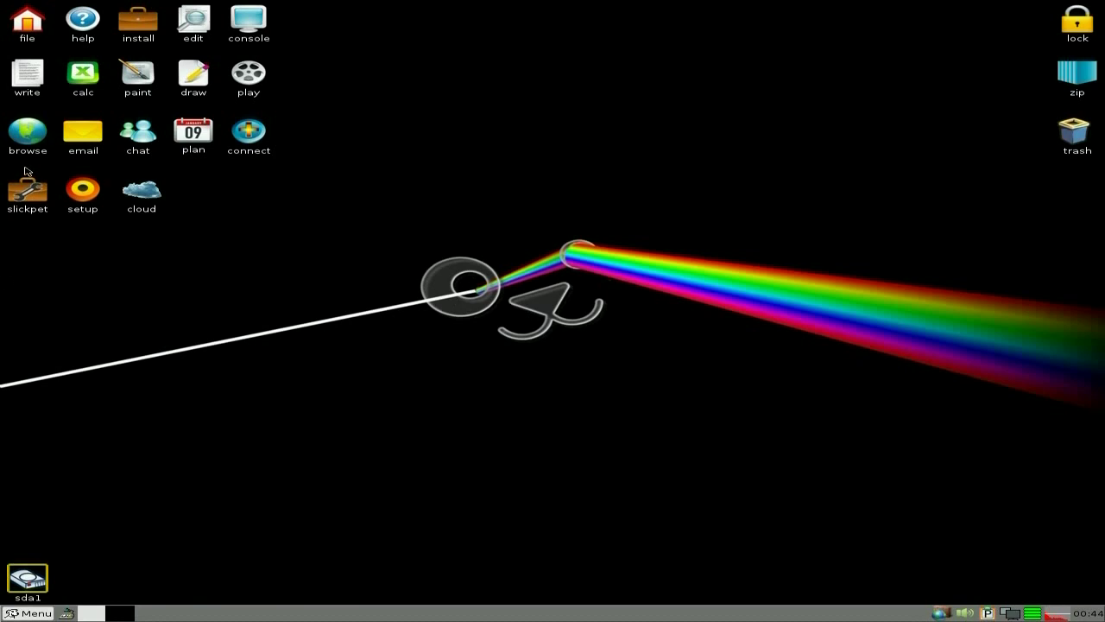
# Open the web browser and search Google for "puppy linux".
pyautogui.click(25, 141)
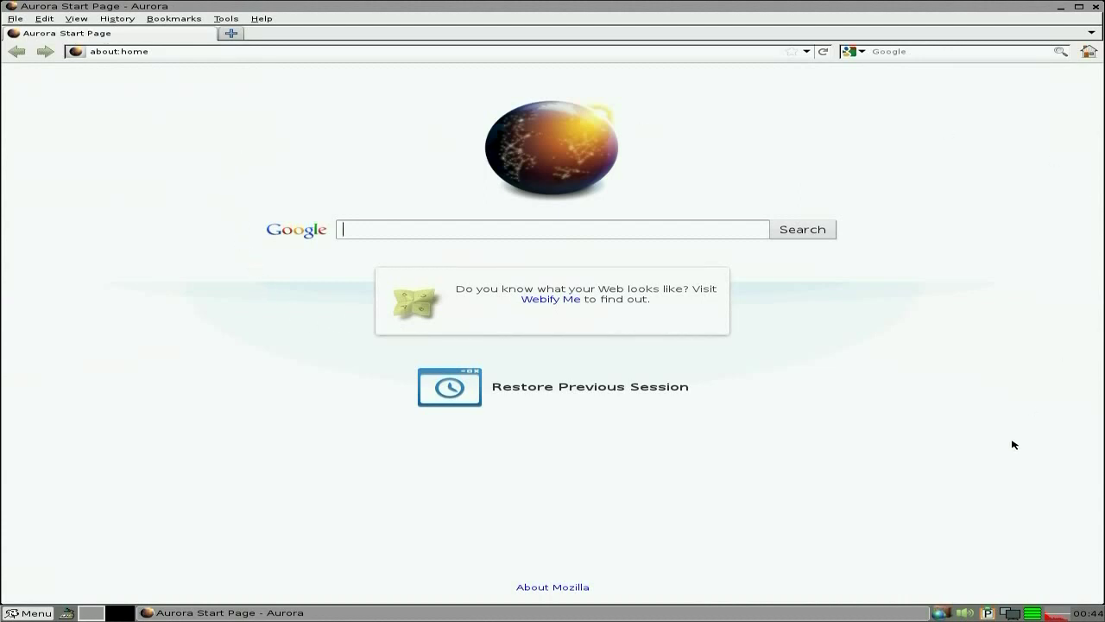
pyautogui.click(176, 19)
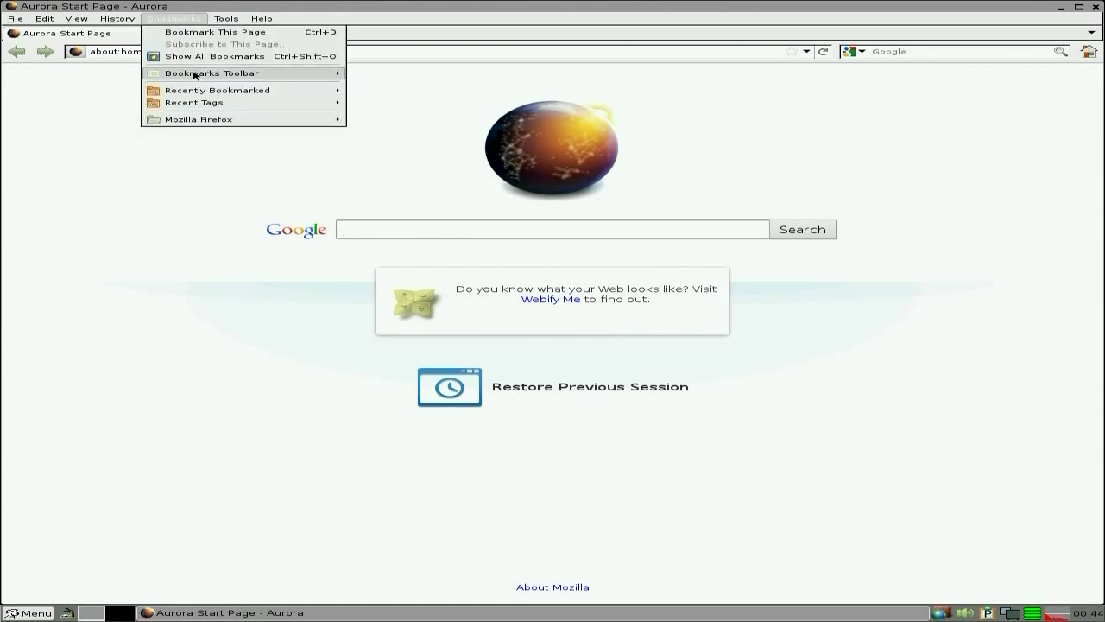
pyautogui.click(479, 101)
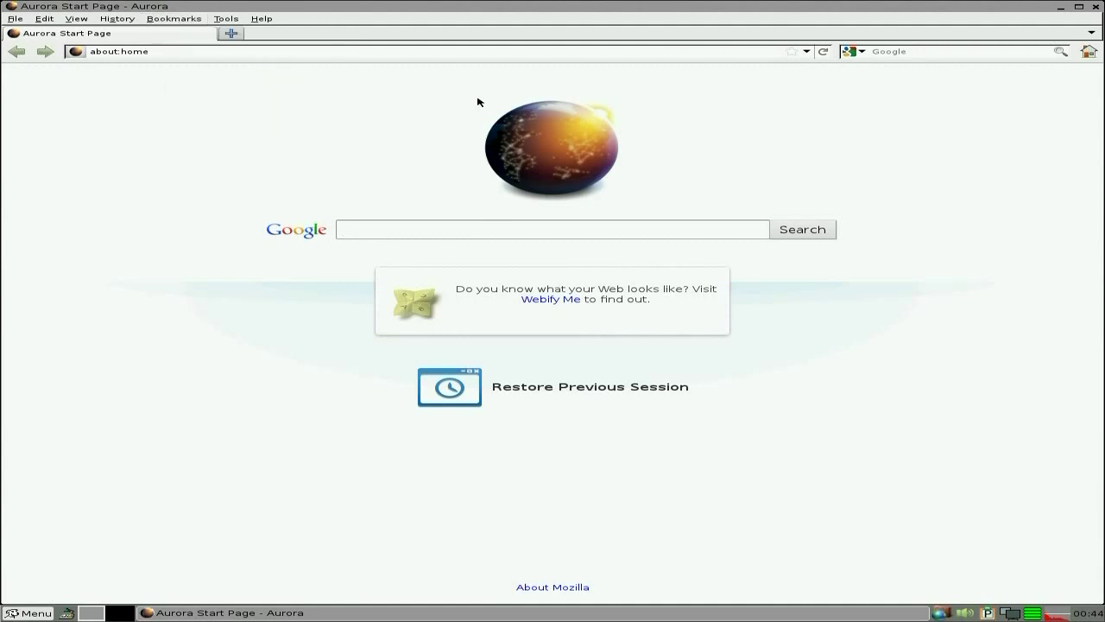
pyautogui.click(874, 51)
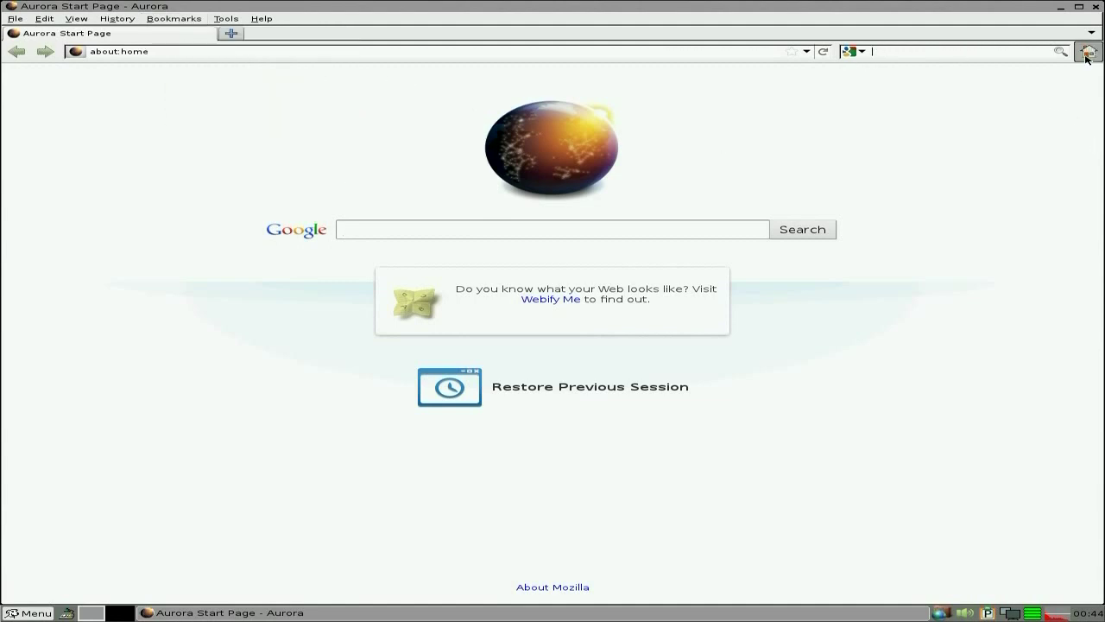
pyautogui.click(377, 230)
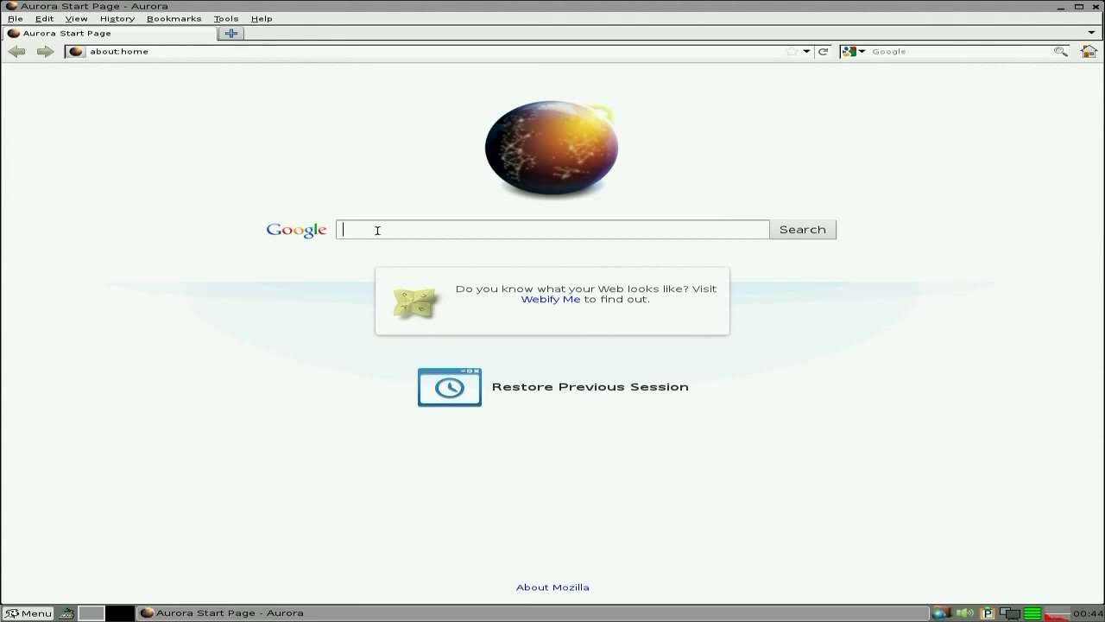
pyautogui.write('puppy linux')
pyautogui.press('Return')
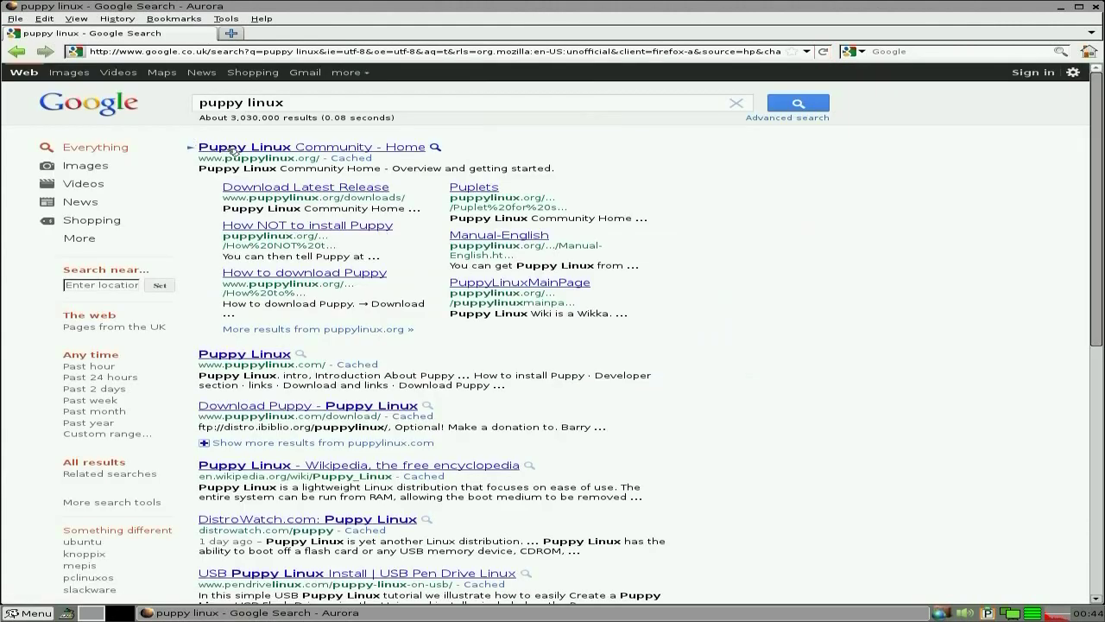
# Go to the Puppy Linux Community site and open the Slacko Beta 1 topic in its forum's Puppy Projects section.
pyautogui.click(231, 148)
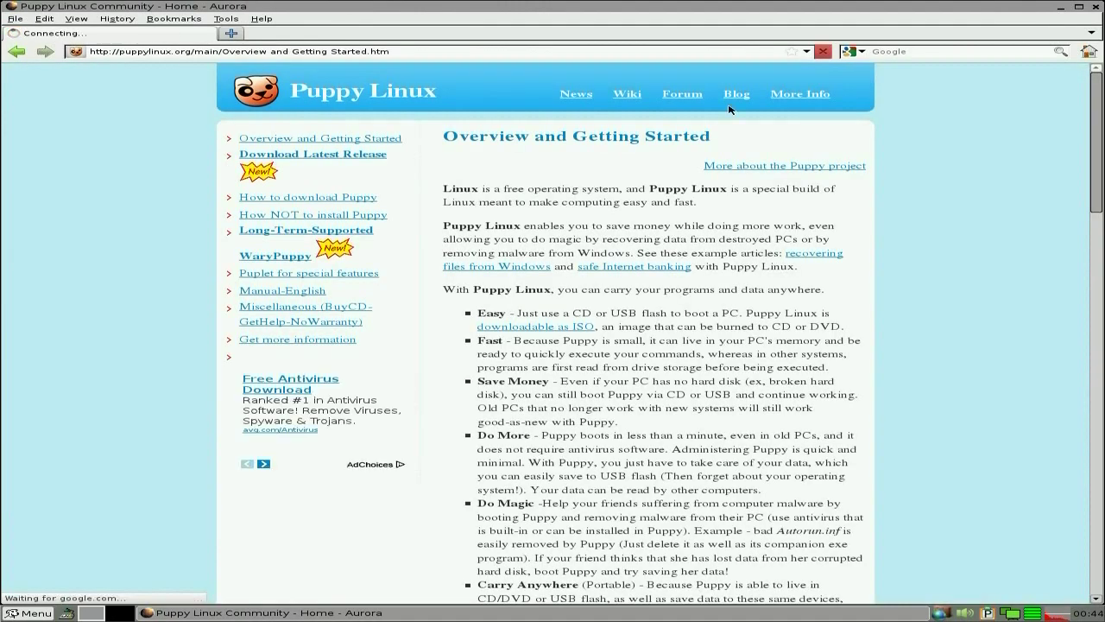
pyautogui.click(685, 94)
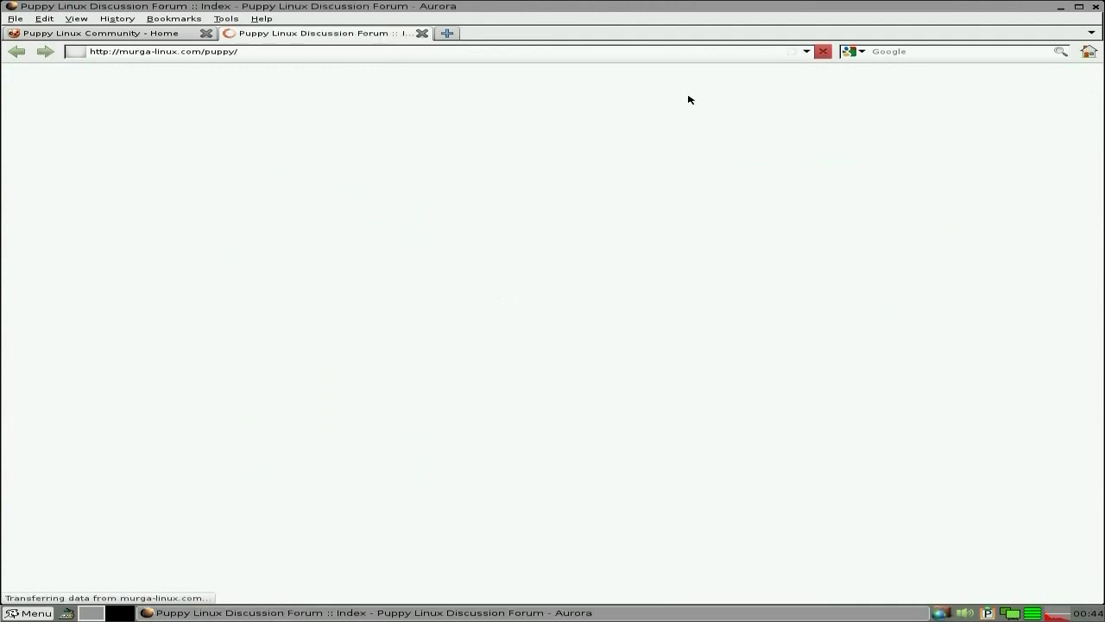
pyautogui.scroll(-3, 568, 324)
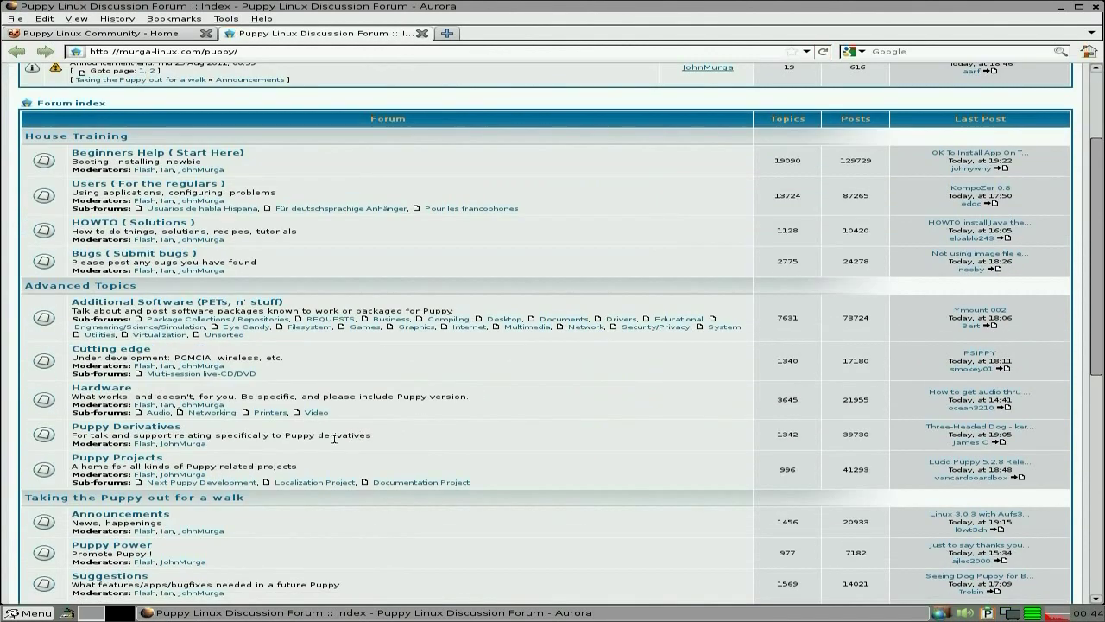
pyautogui.click(151, 459)
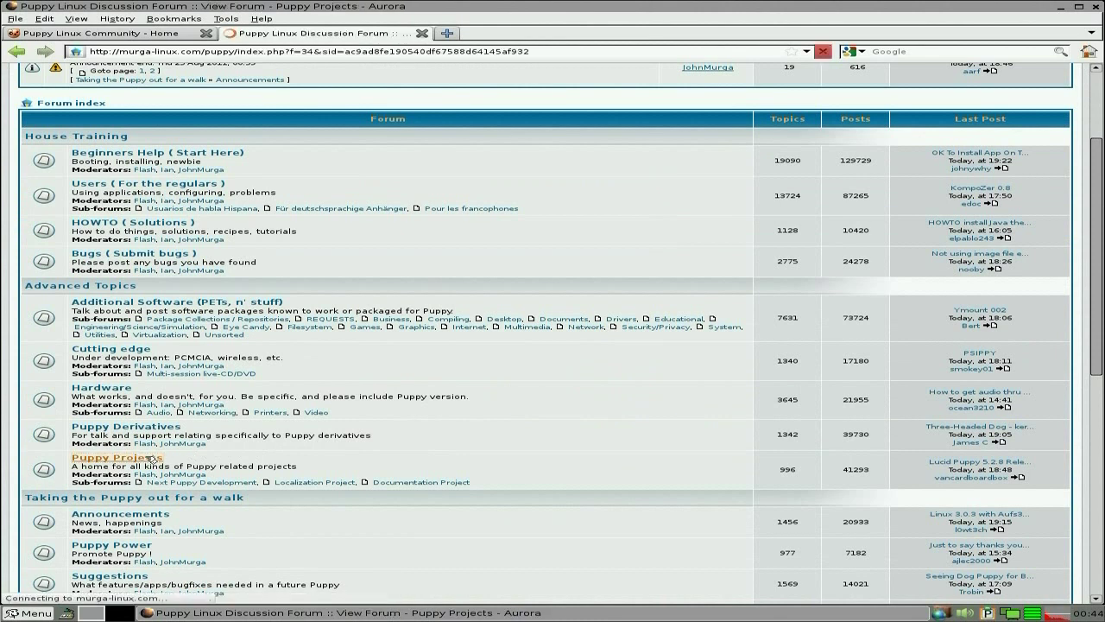
pyautogui.scroll(-1, 387, 448)
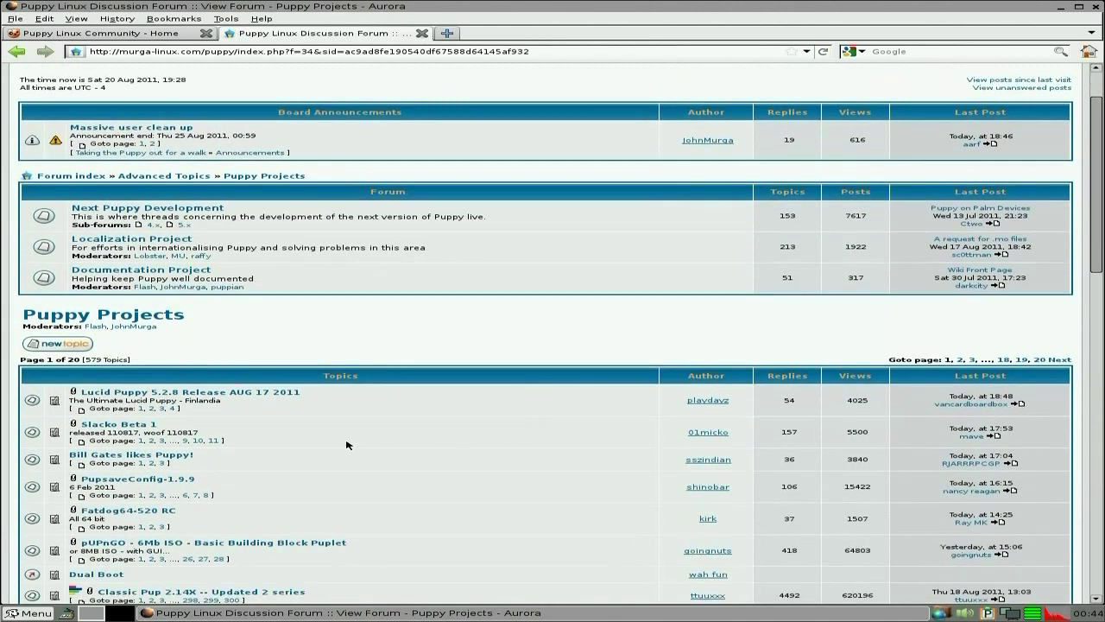
pyautogui.click(139, 426)
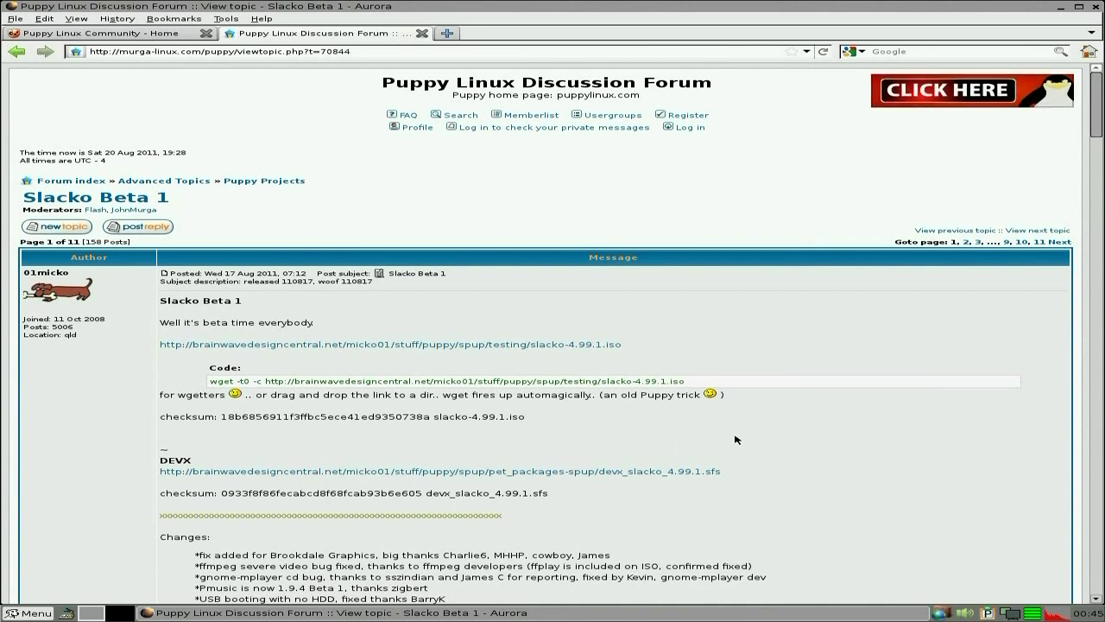
# Read the release details and changes in the Slacko Beta 1 topic and close the browser with both tabs.
pyautogui.scroll(-6, 835, 403)
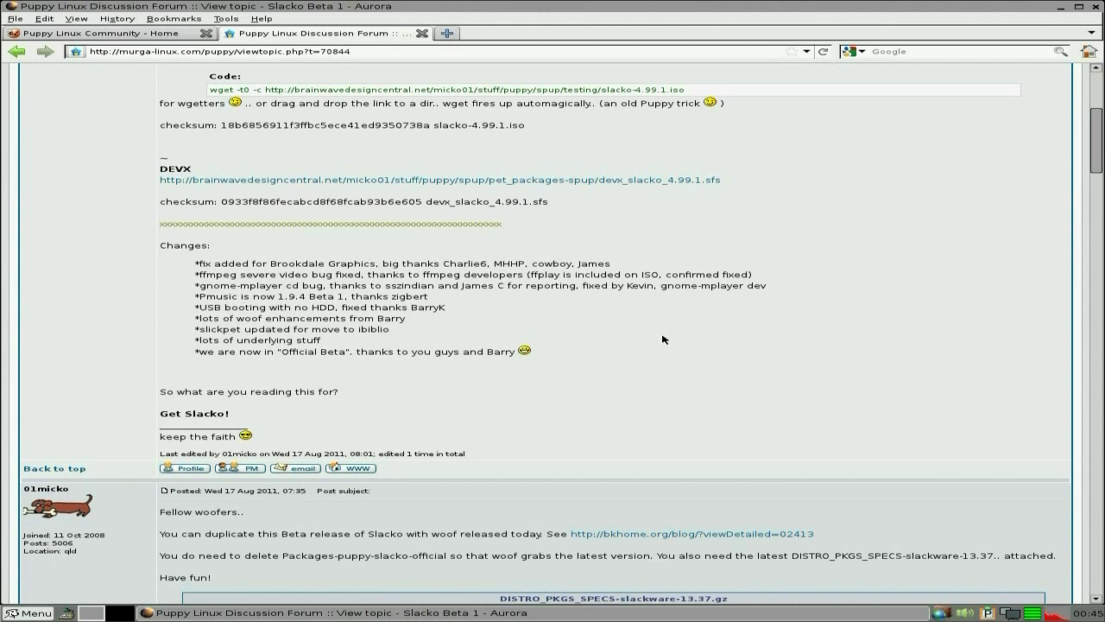
pyautogui.scroll(-3, 663, 339)
pyautogui.scroll(-4, 663, 340)
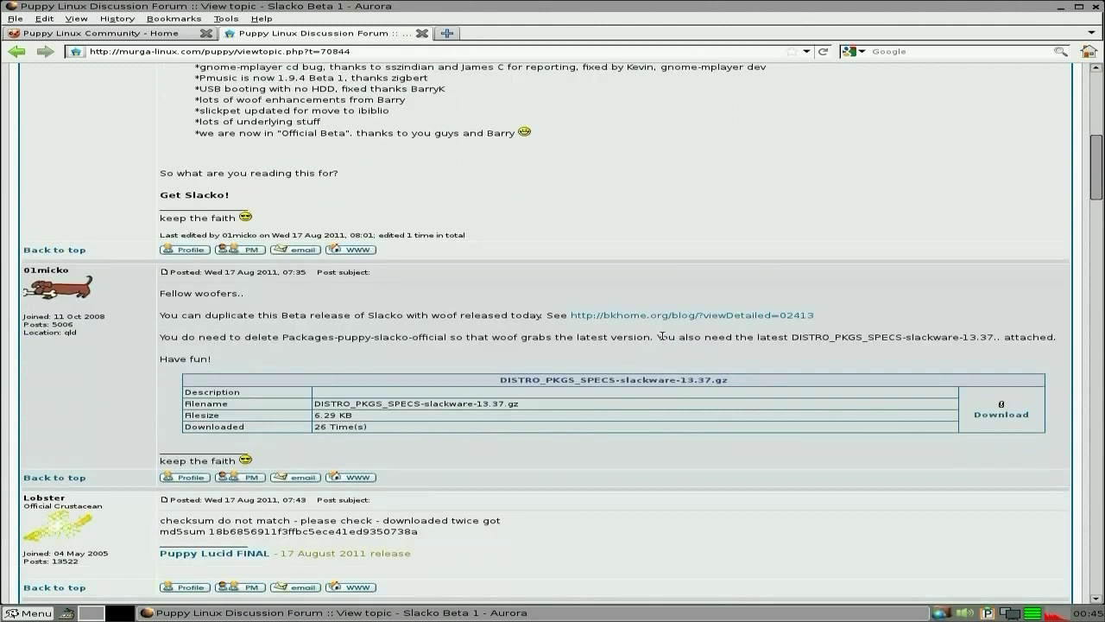
pyautogui.scroll(9, 663, 339)
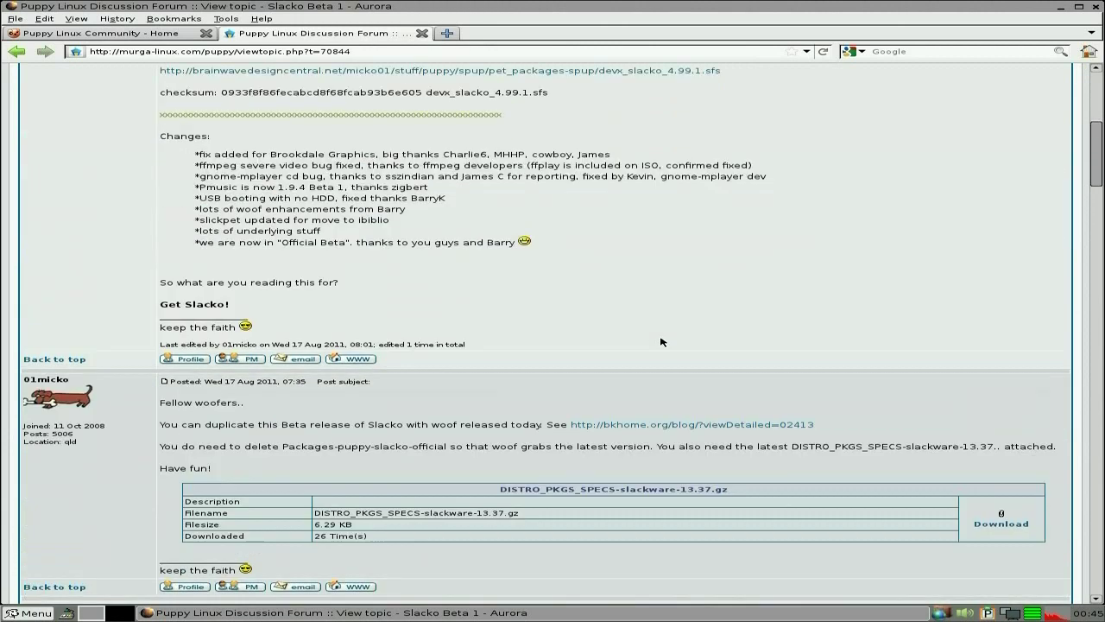
pyautogui.scroll(4, 663, 340)
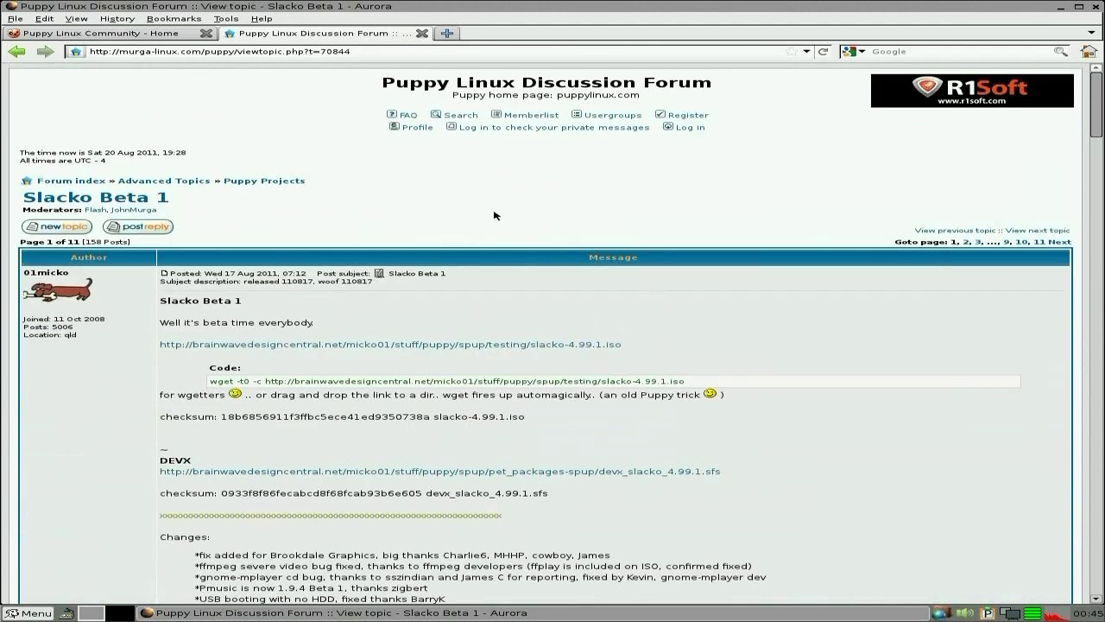
pyautogui.click(1094, 6)
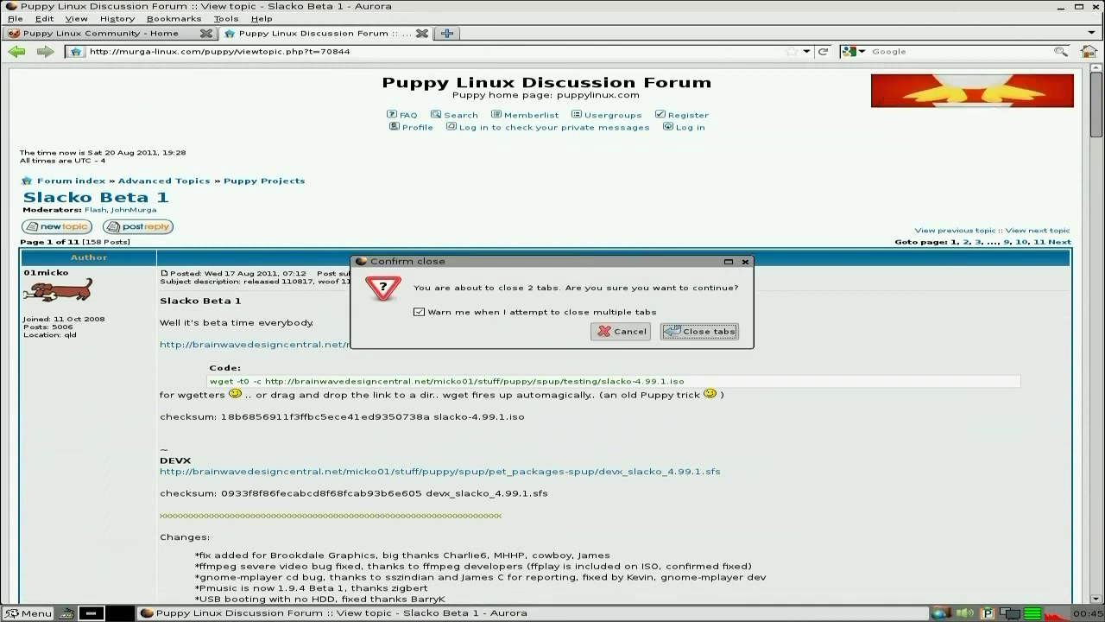
pyautogui.click(692, 332)
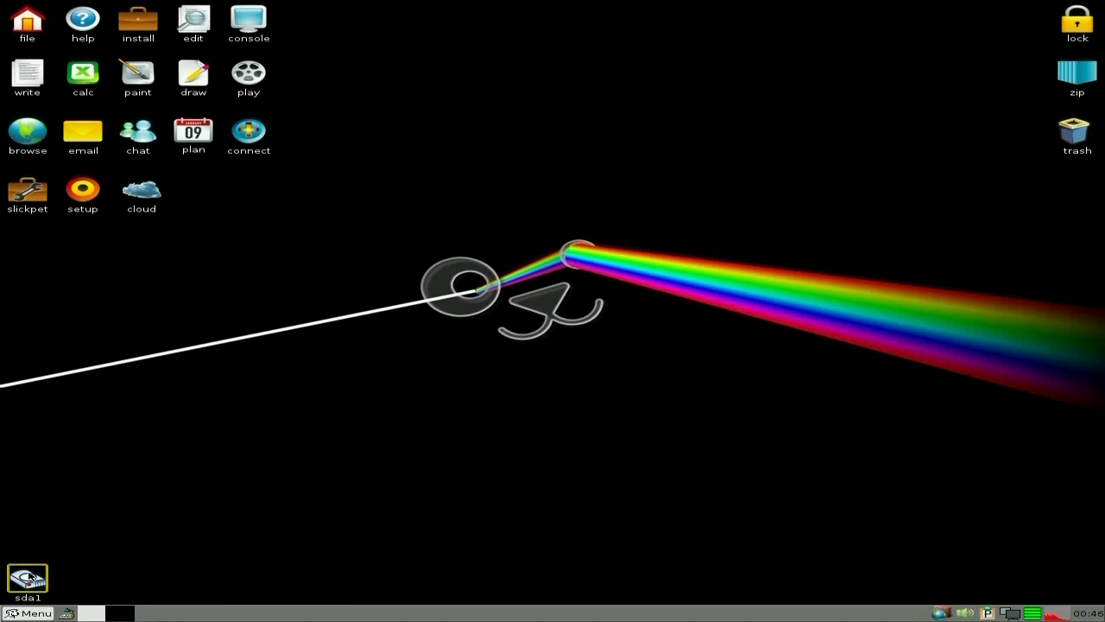
# Look through the applications installed in the System and Utility categories.
pyautogui.click(16, 613)
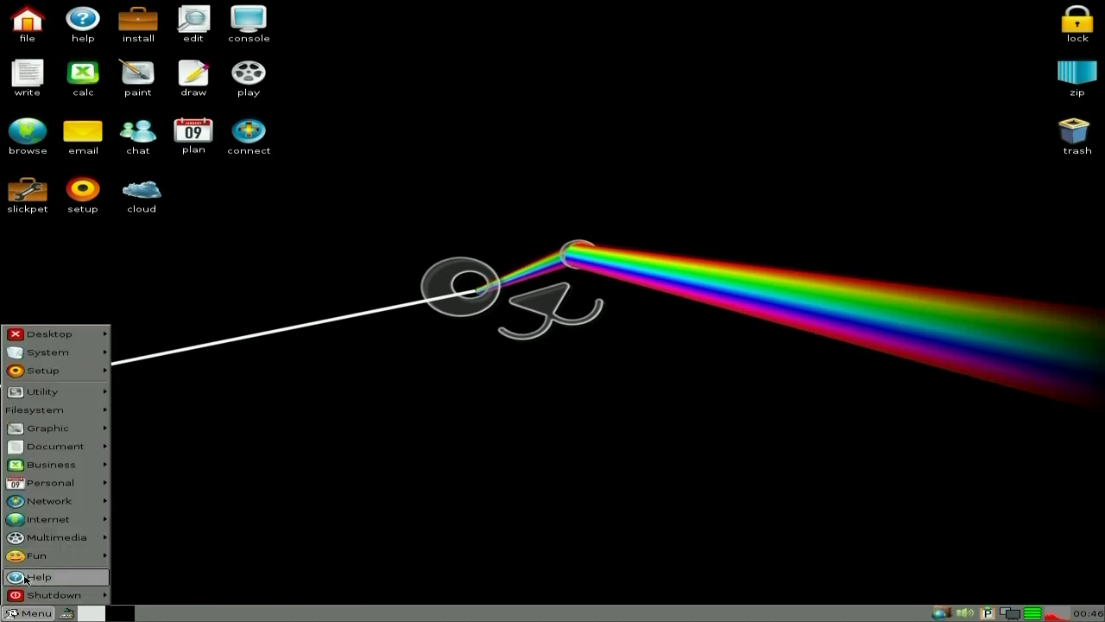
pyautogui.moveTo(23, 357)
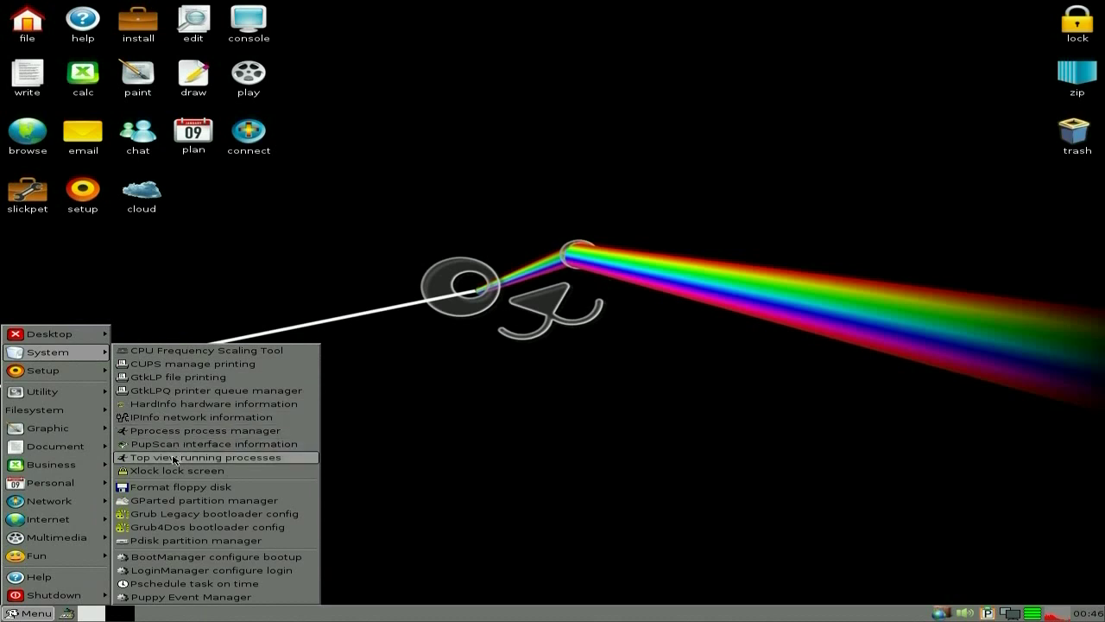
pyautogui.moveTo(72, 377)
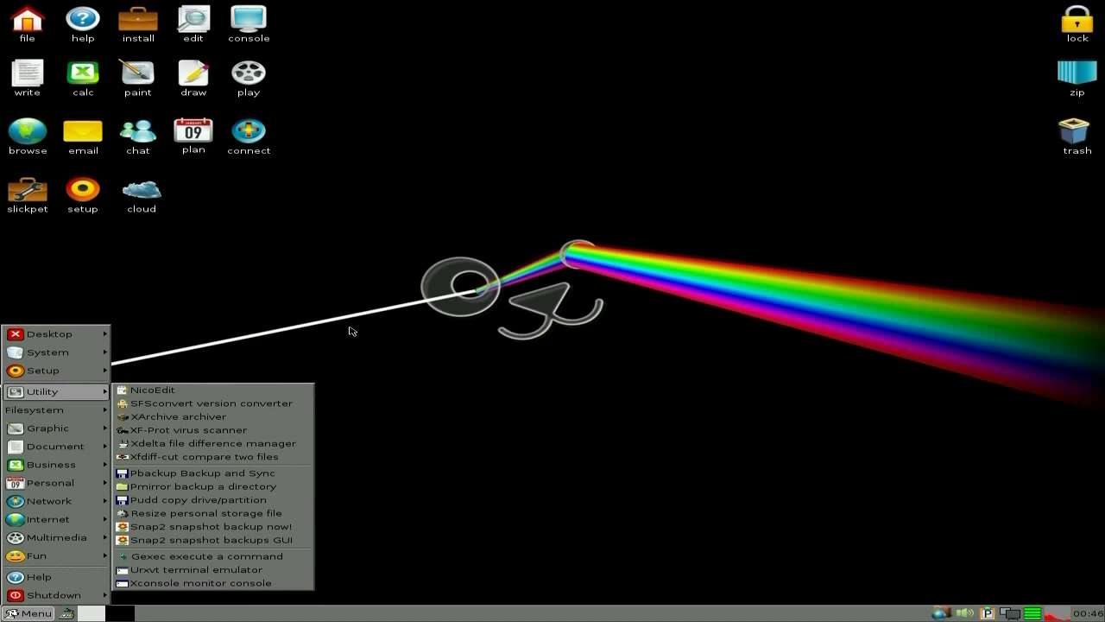
pyautogui.click(548, 260)
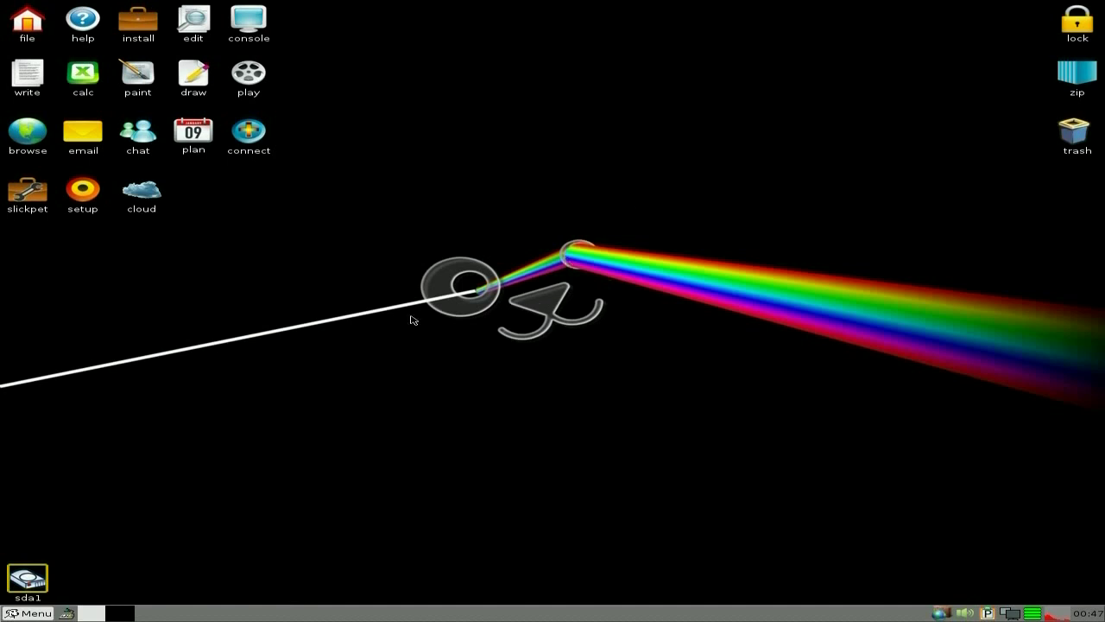
# Look through the installed applications in the Graphic, Personal, Network and Internet categories.
pyautogui.click(26, 613)
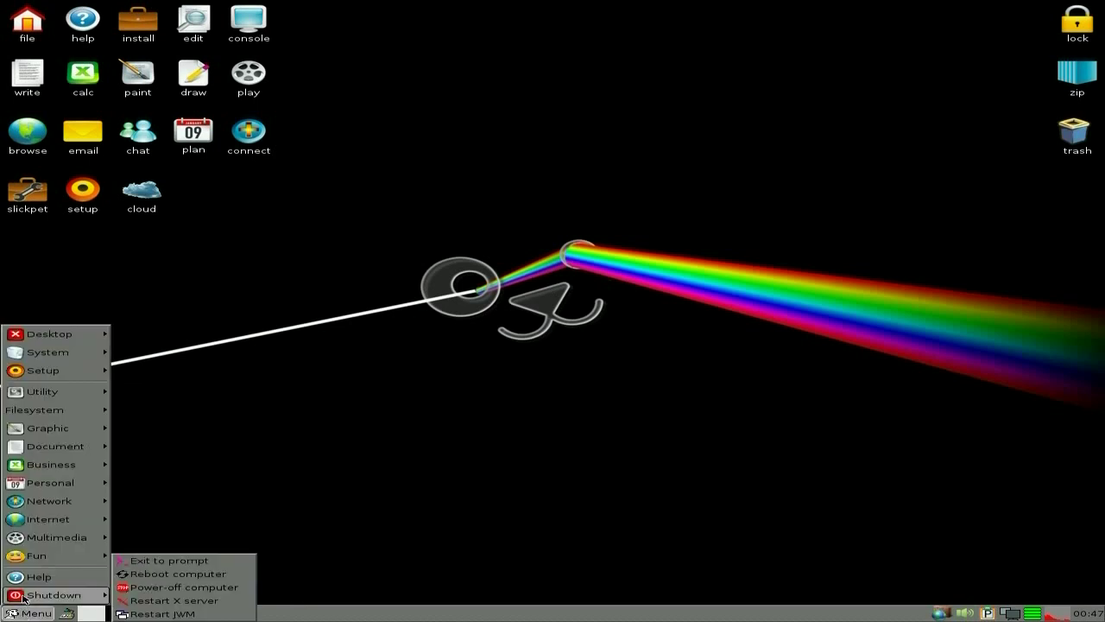
pyautogui.moveTo(30, 436)
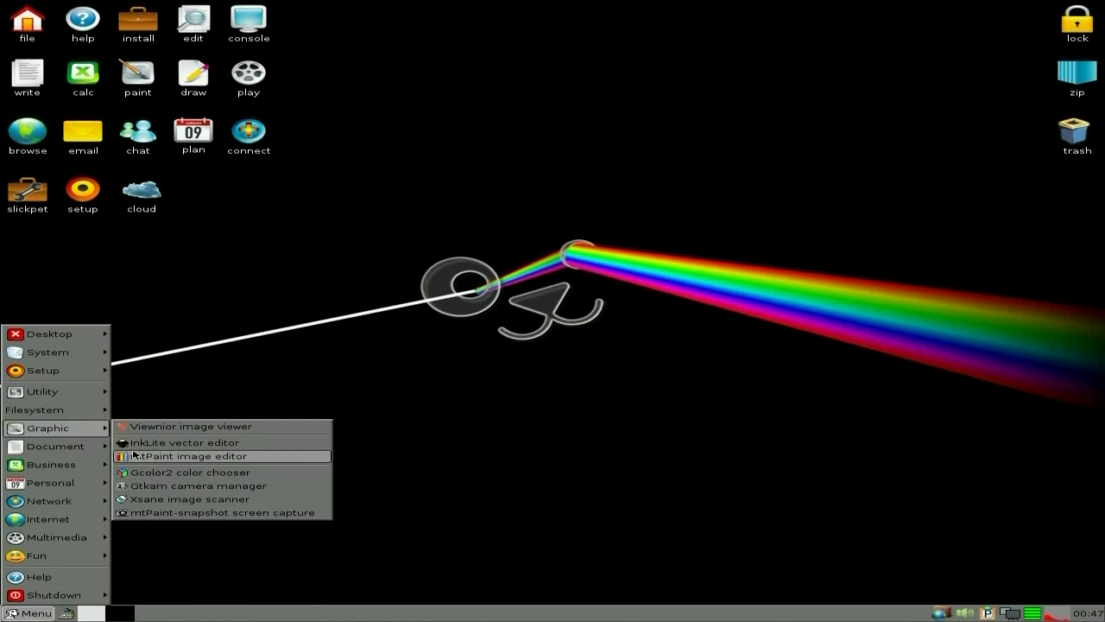
pyautogui.moveTo(54, 467)
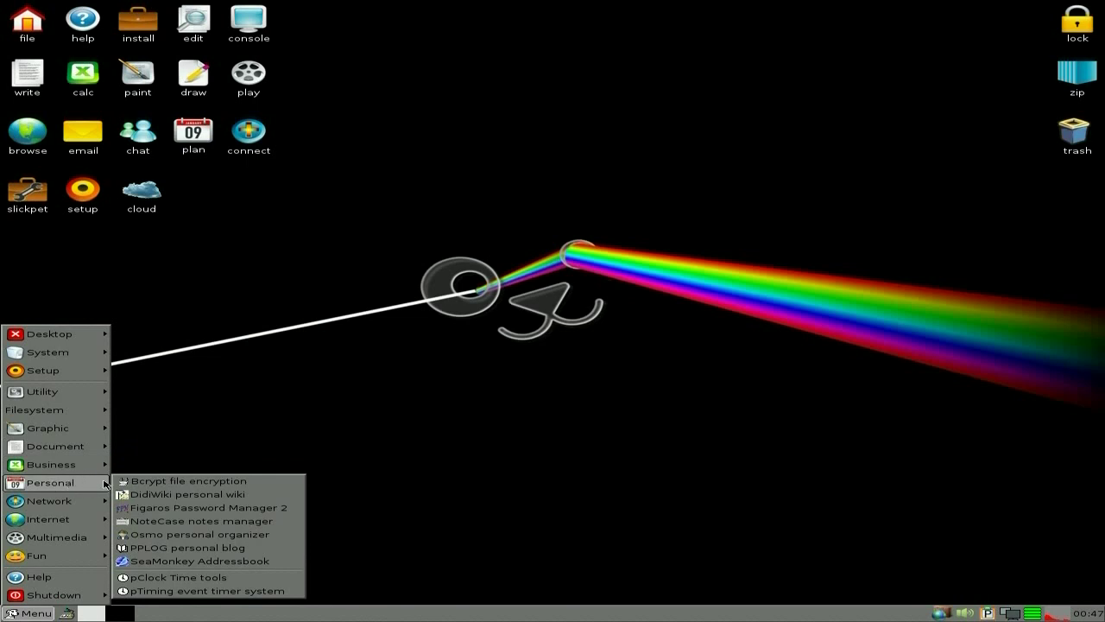
pyautogui.moveTo(87, 499)
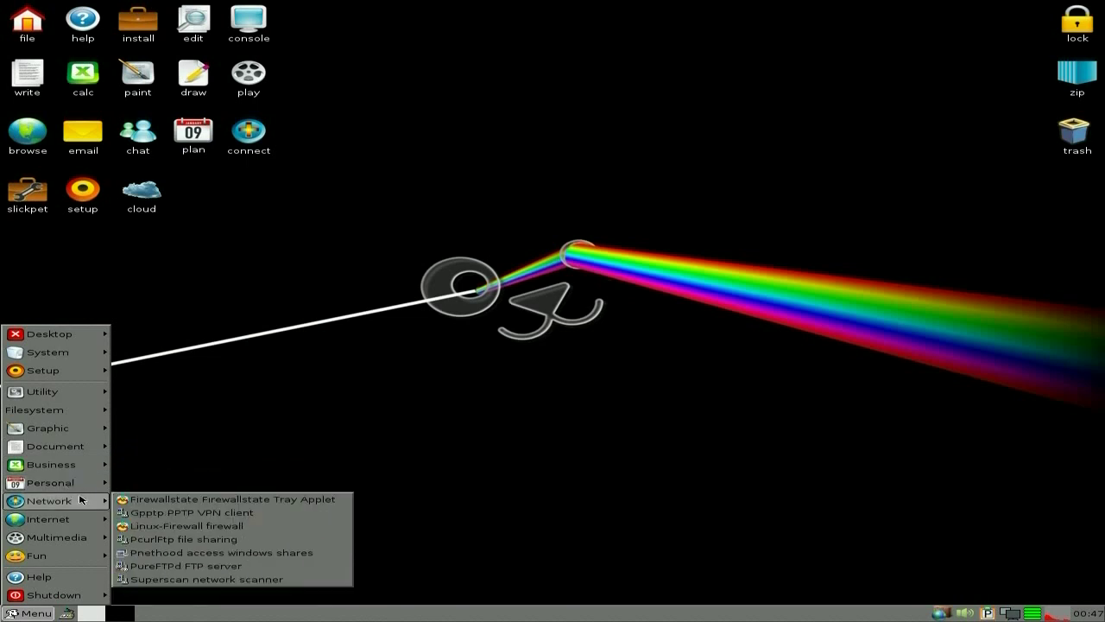
pyautogui.moveTo(62, 518)
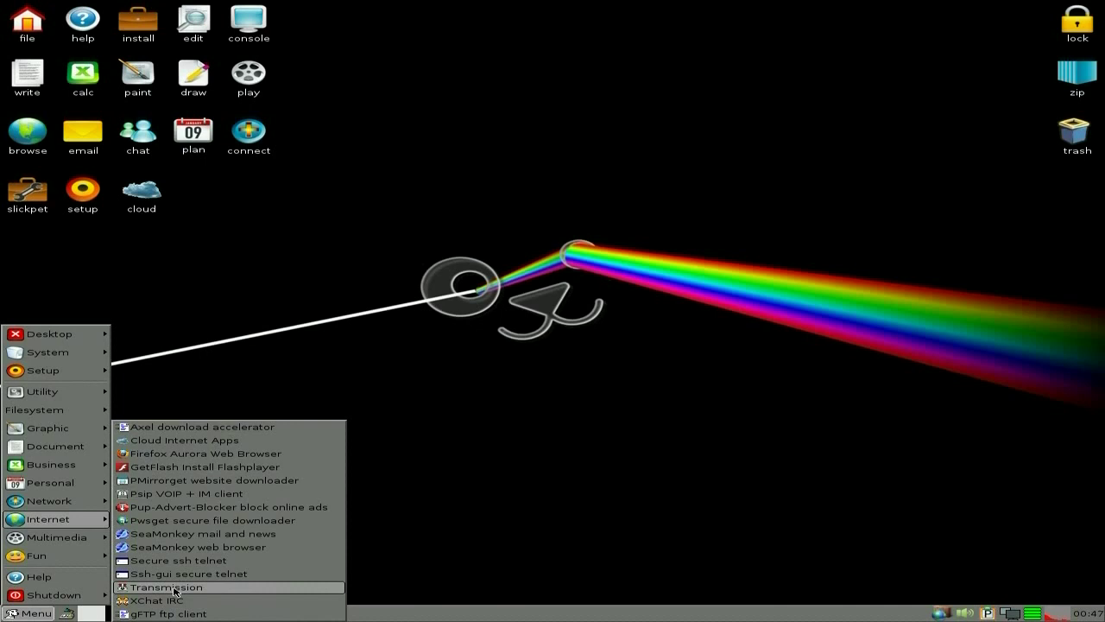
# Launch the pupRadio/pupTelly streaming media application from the Multimedia category, view the pupTelly presets and quit it.
pyautogui.moveTo(82, 537)
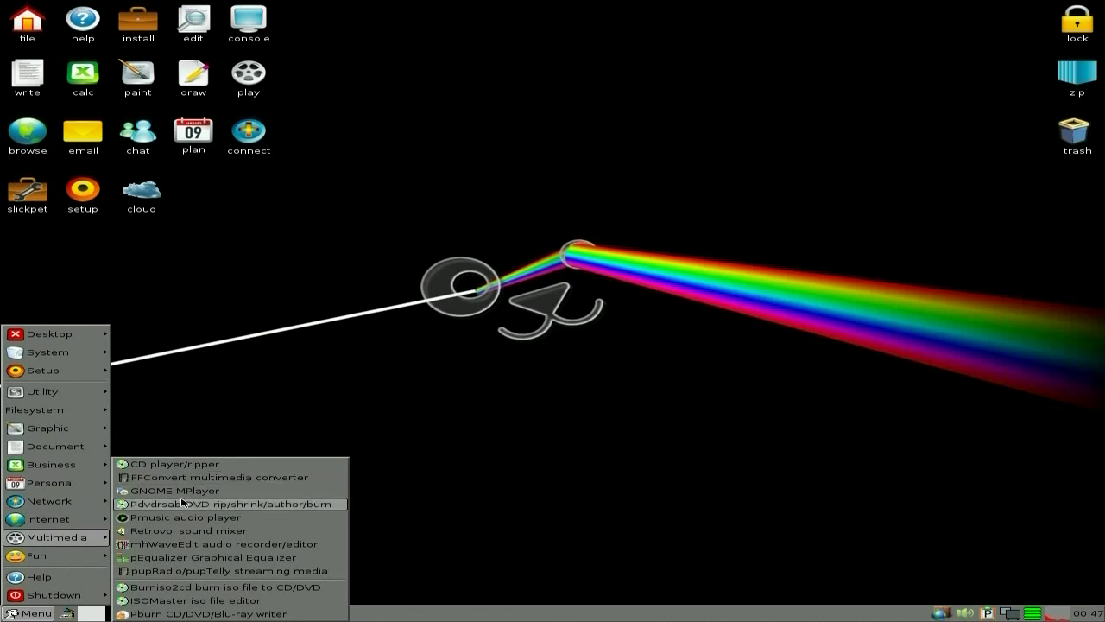
pyautogui.click(177, 573)
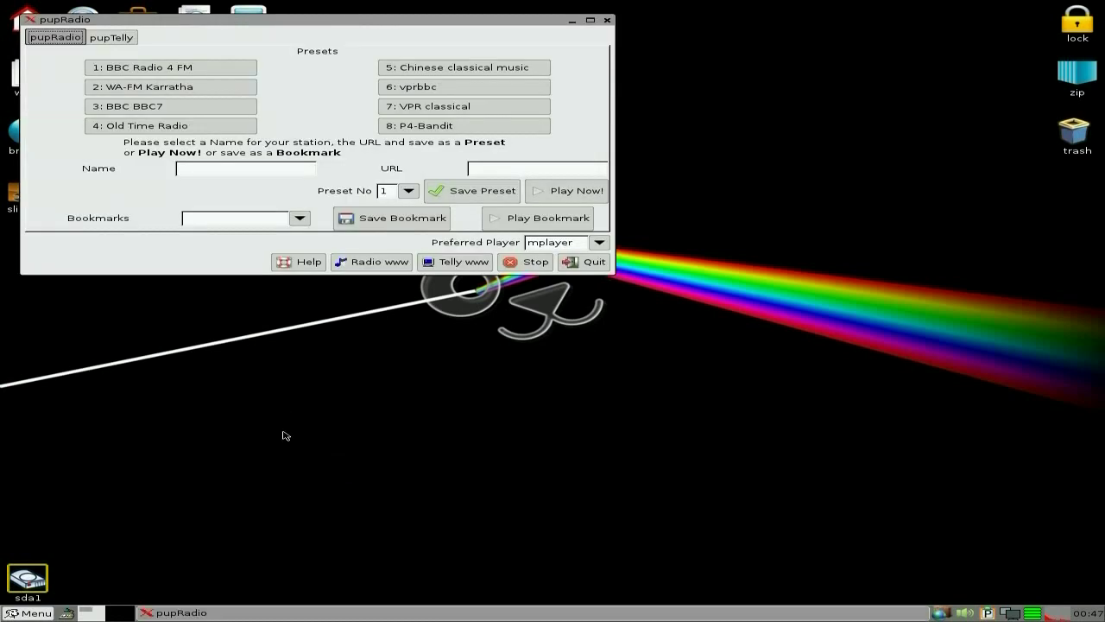
pyautogui.click(113, 39)
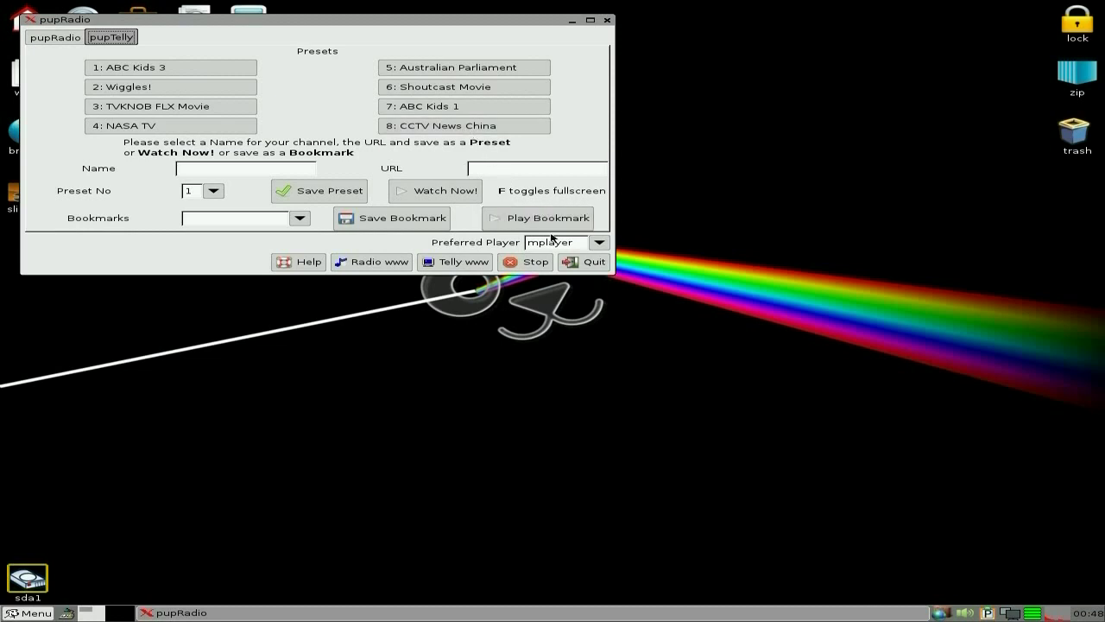
pyautogui.click(592, 262)
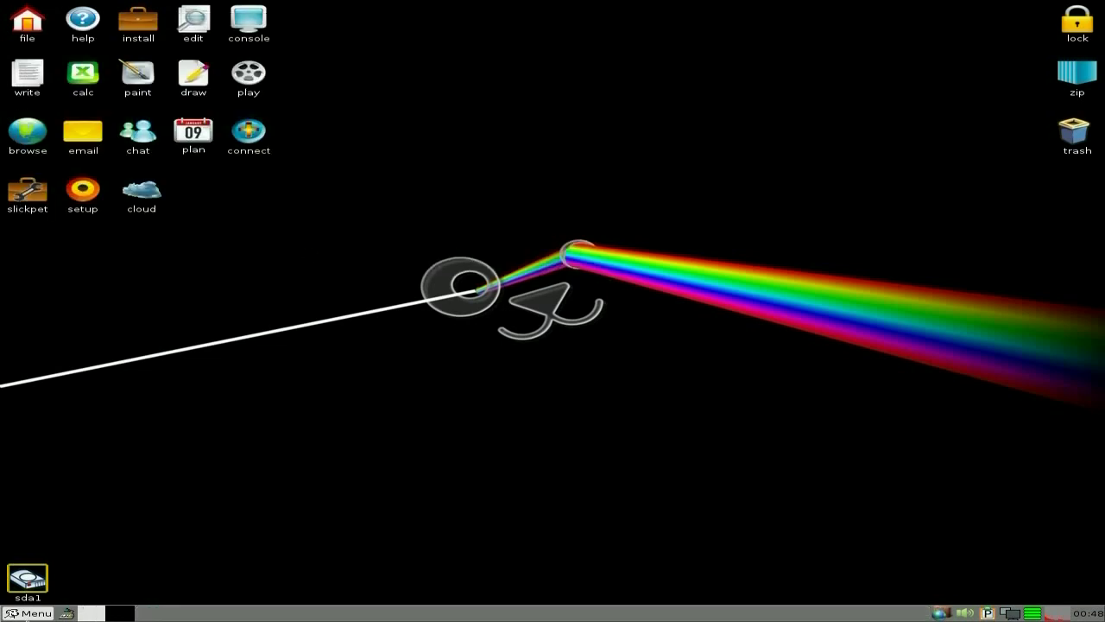
pyautogui.click(31, 612)
pyautogui.moveTo(42, 564)
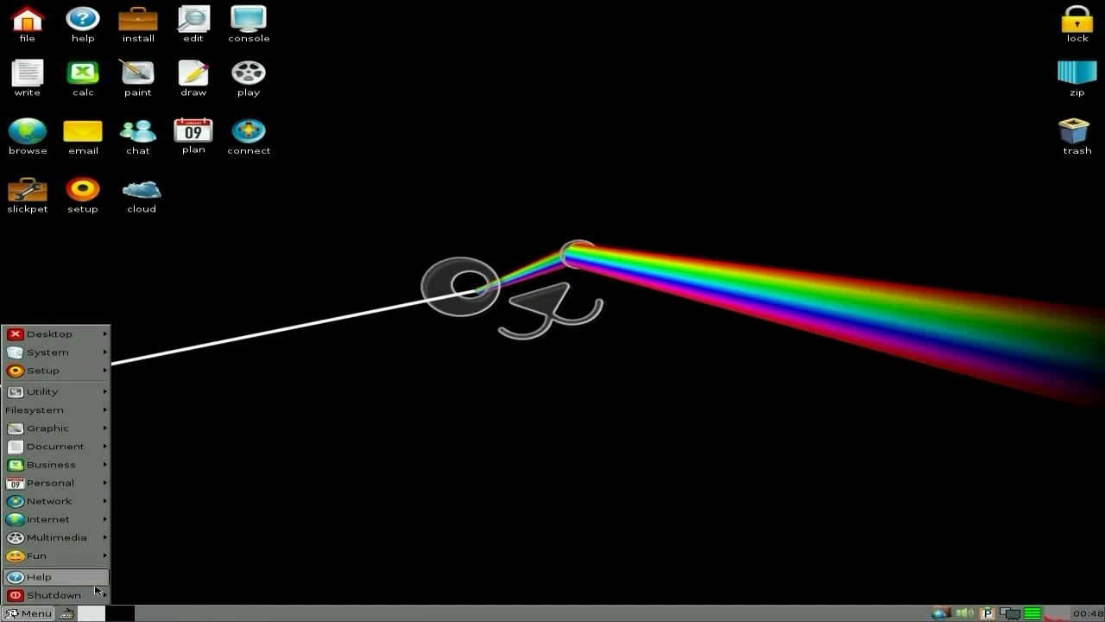
pyautogui.click(330, 380)
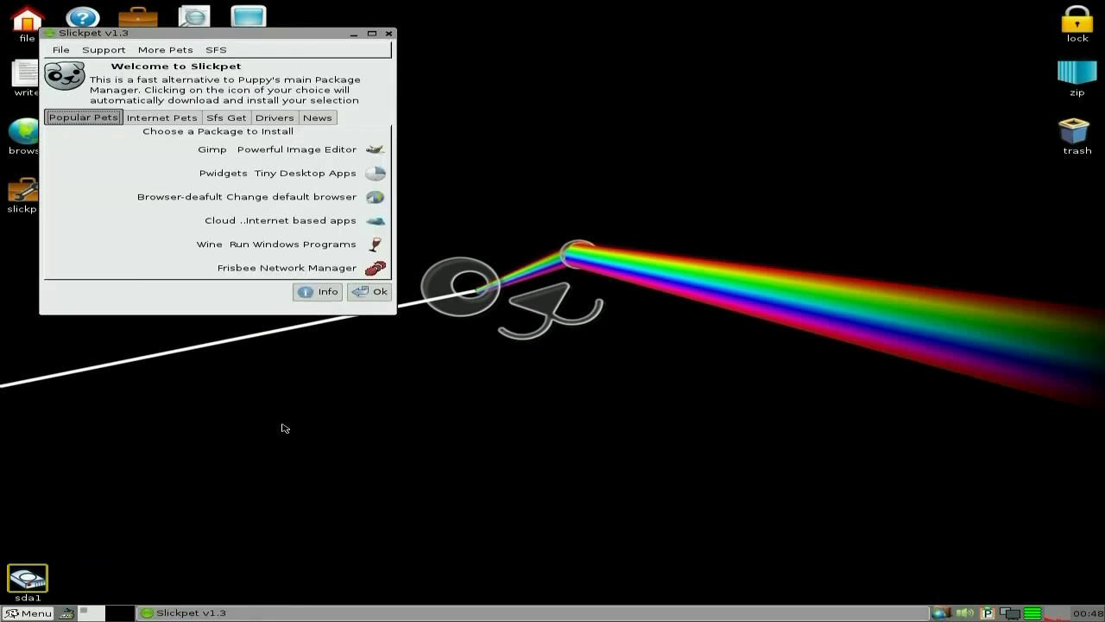
# Move the Slickpet window clear of the desktop icons and show its Internet Pets packages.
pyautogui.moveTo(259, 35); pyautogui.dragTo(471, 58)
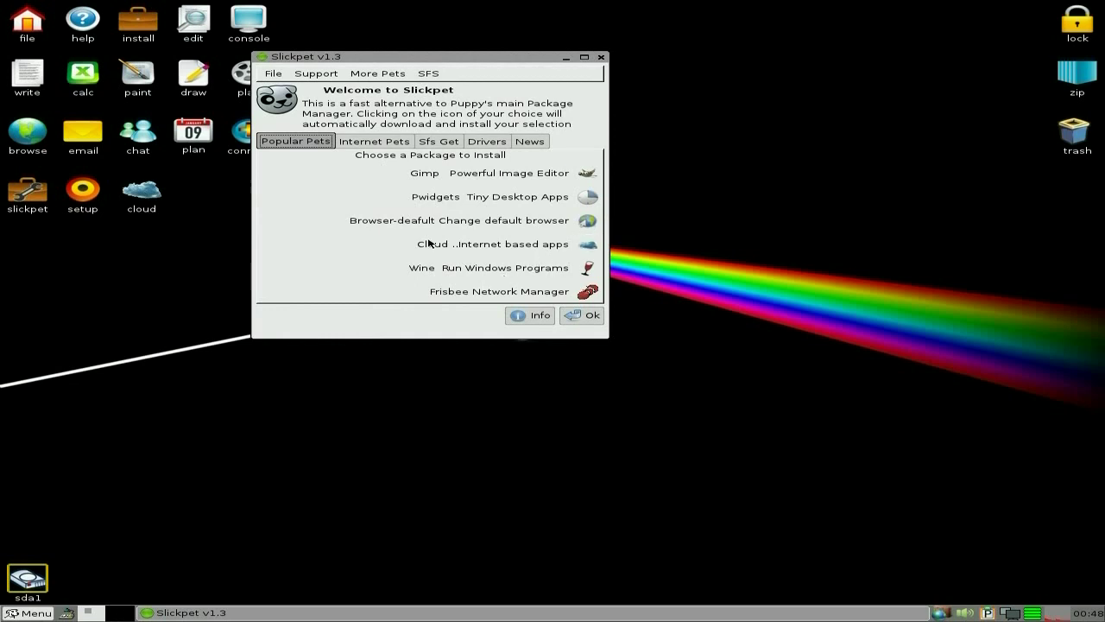
pyautogui.click(375, 143)
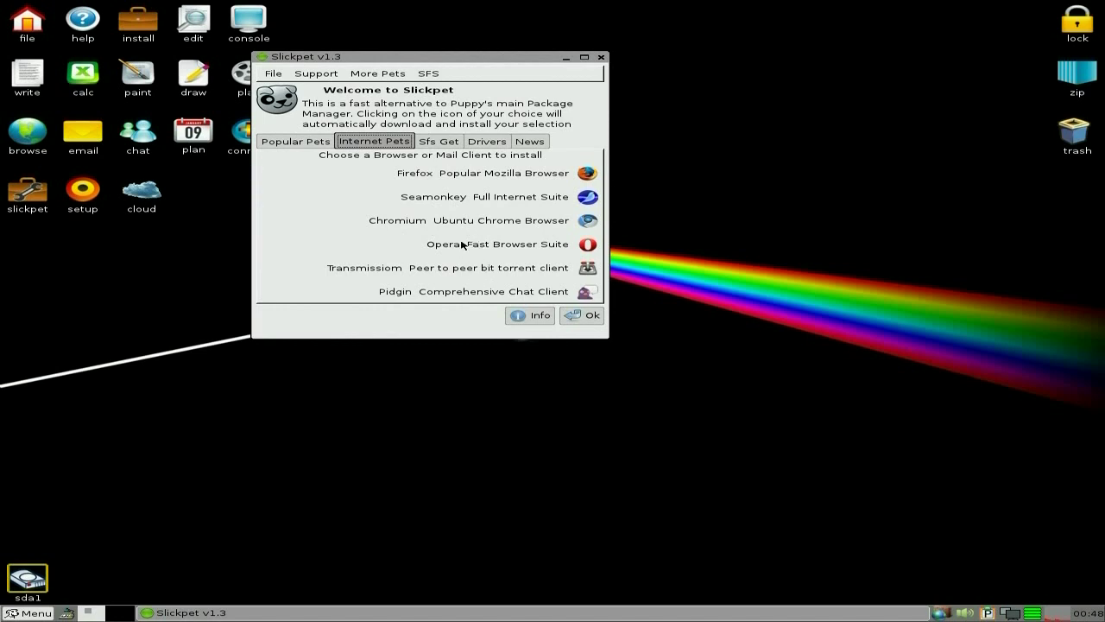
# Look through Slickpet's available SFS packages and its graphics driver options, and close Slickpet.
pyautogui.click(438, 144)
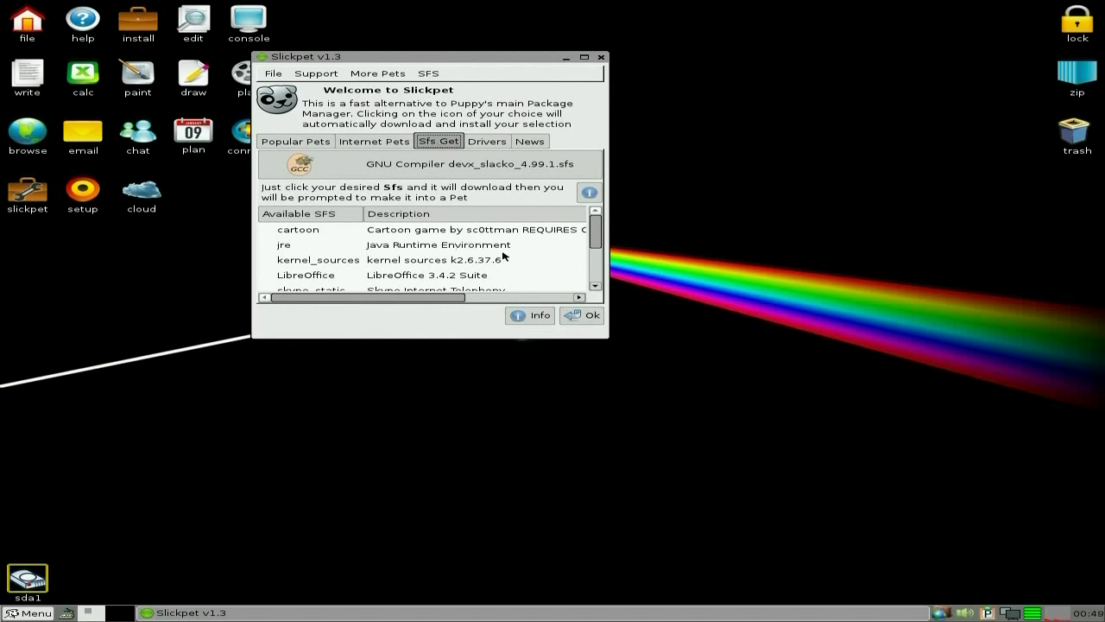
pyautogui.scroll(-1, 532, 258)
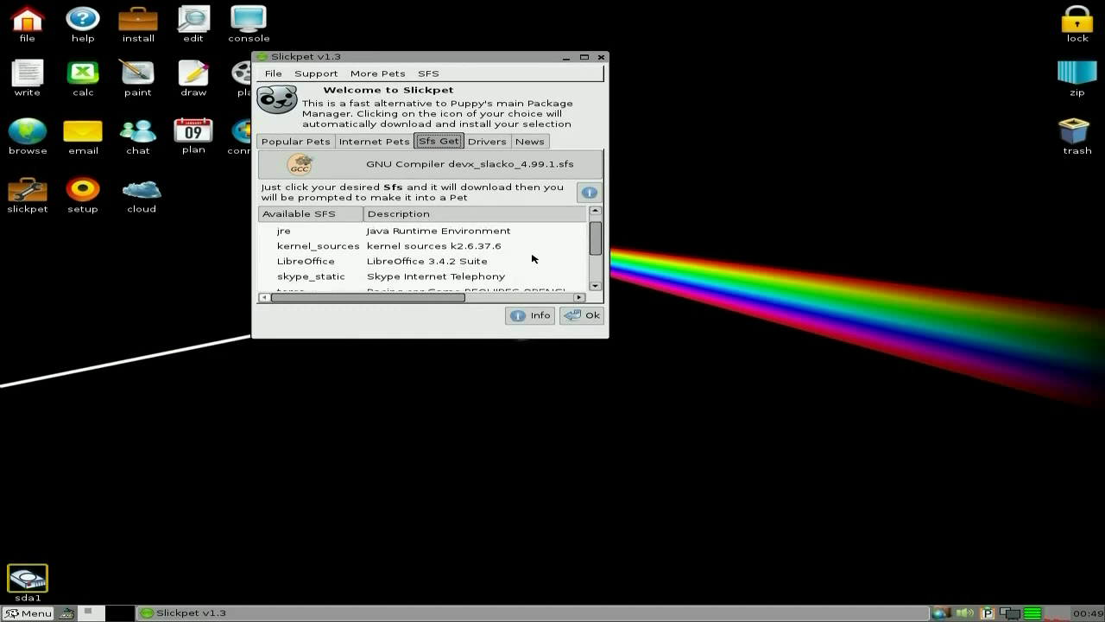
pyautogui.scroll(-1, 589, 261)
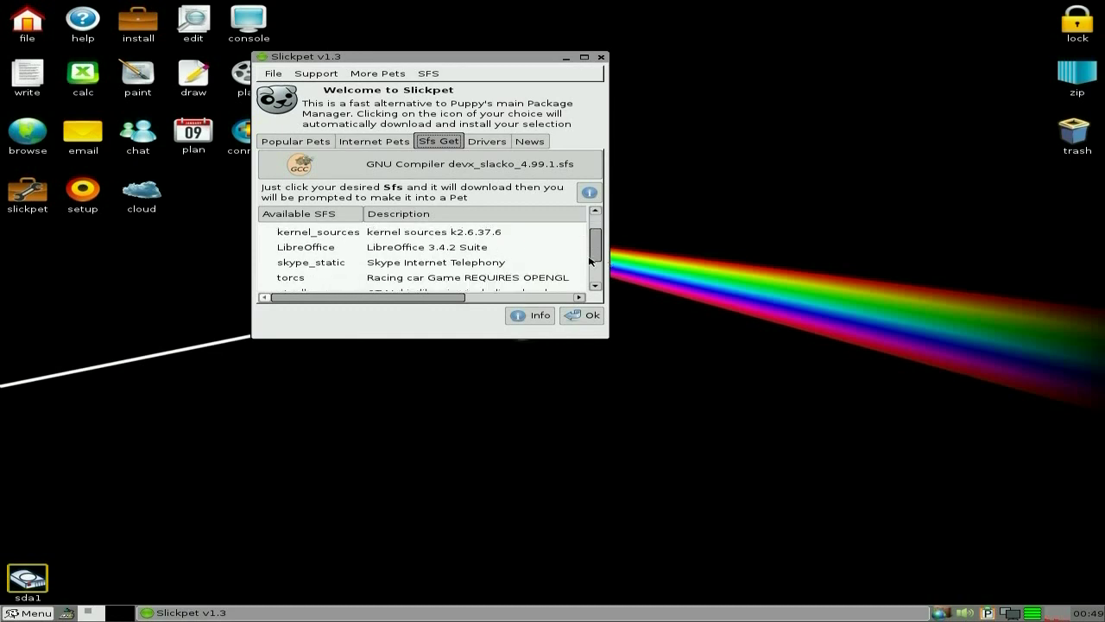
pyautogui.scroll(-1, 590, 261)
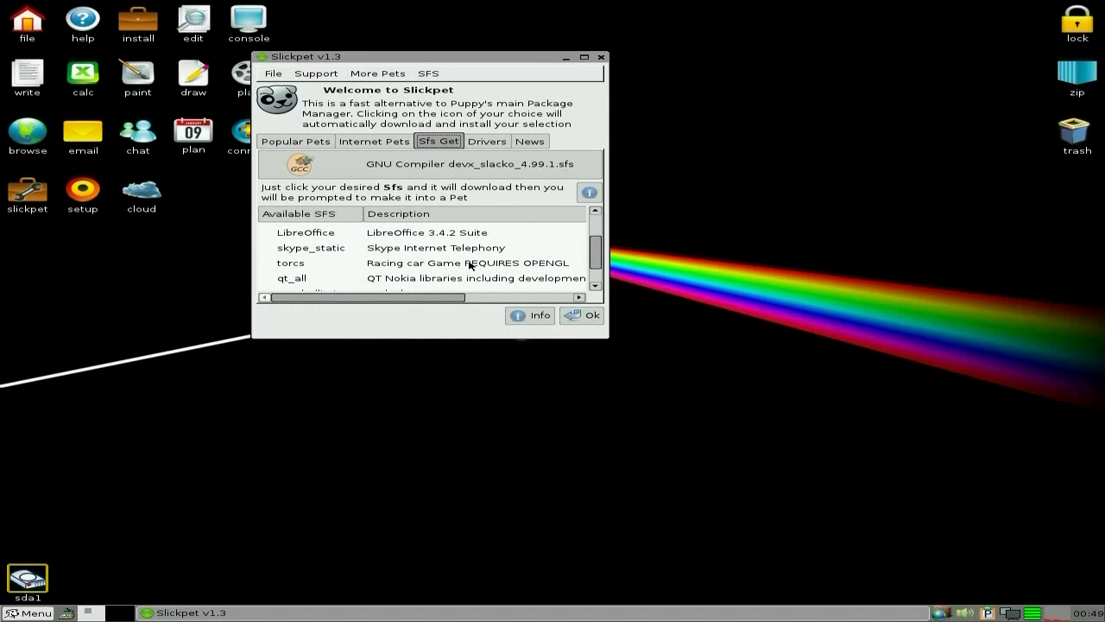
pyautogui.scroll(-2, 495, 261)
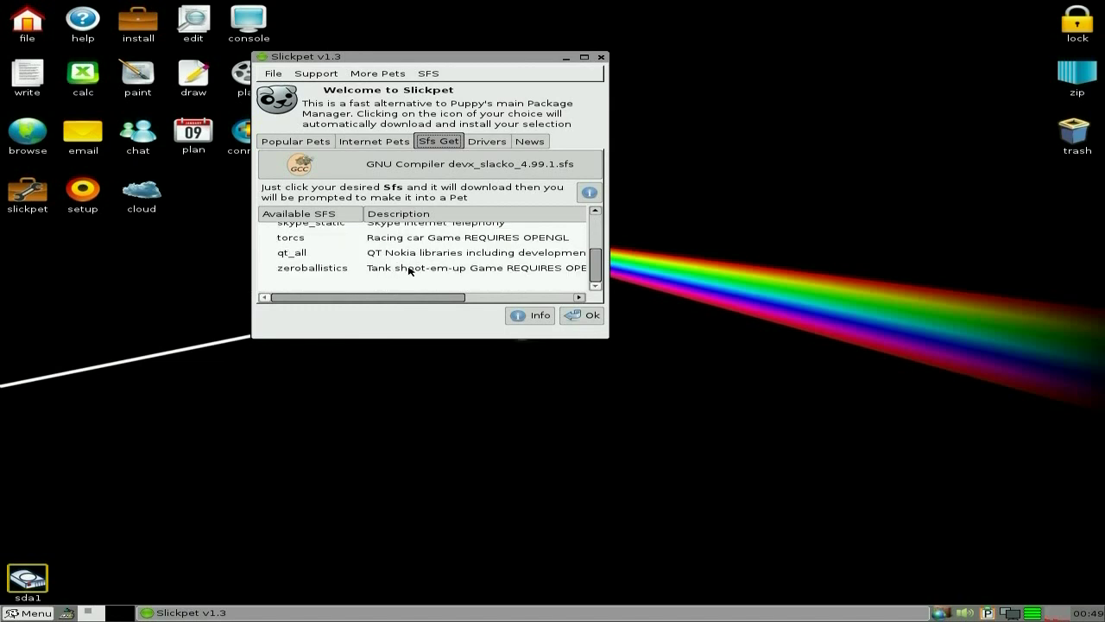
pyautogui.scroll(2, 431, 270)
pyautogui.scroll(2, 431, 270)
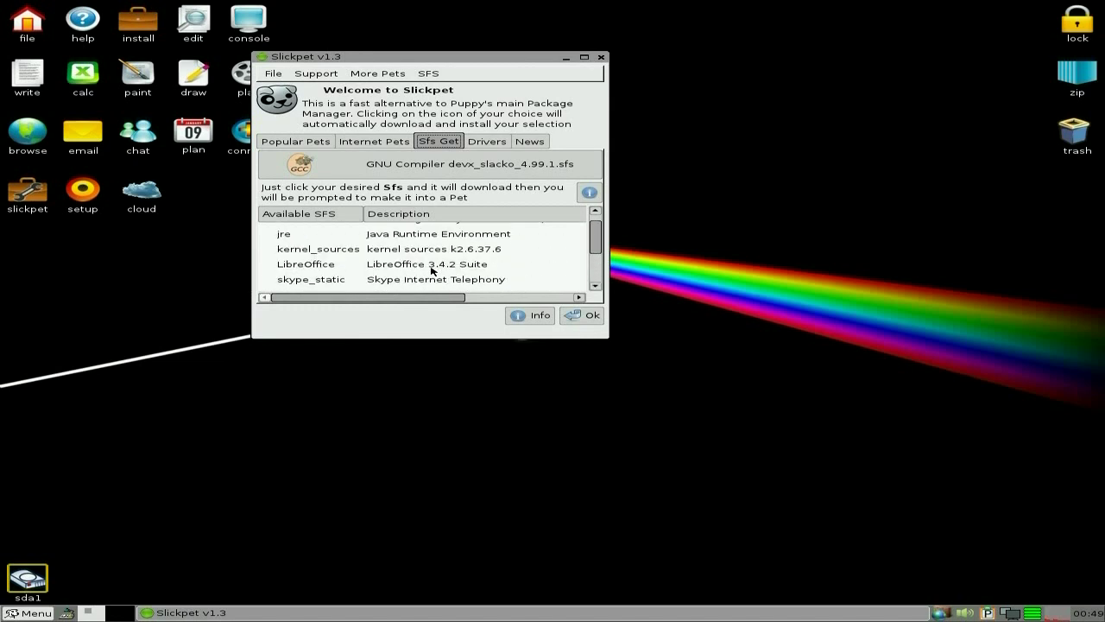
pyautogui.scroll(1, 431, 270)
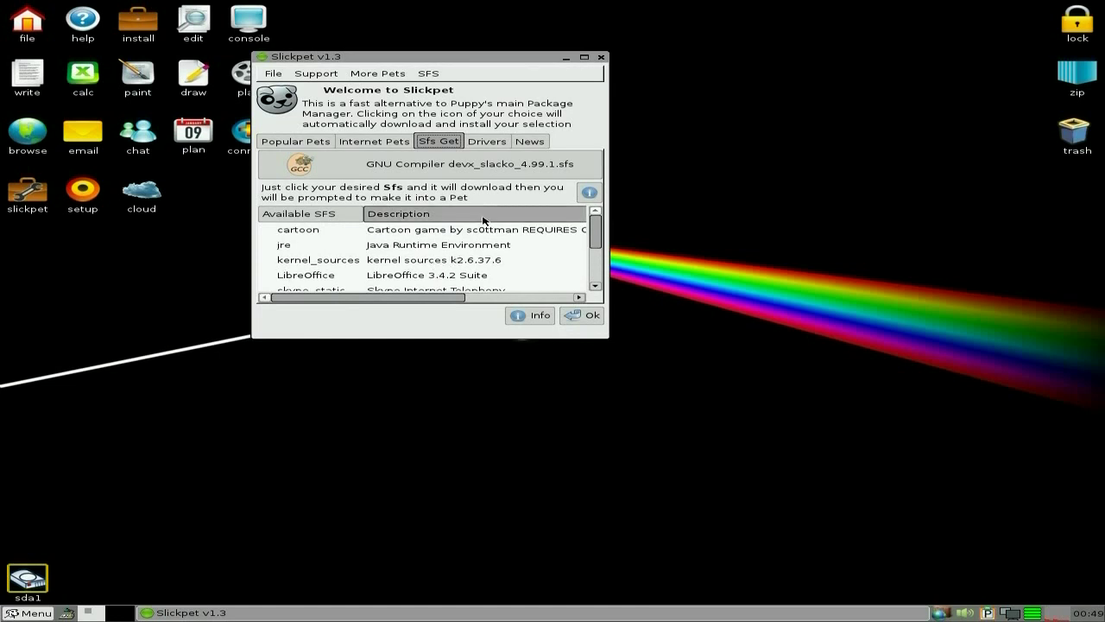
pyautogui.click(483, 142)
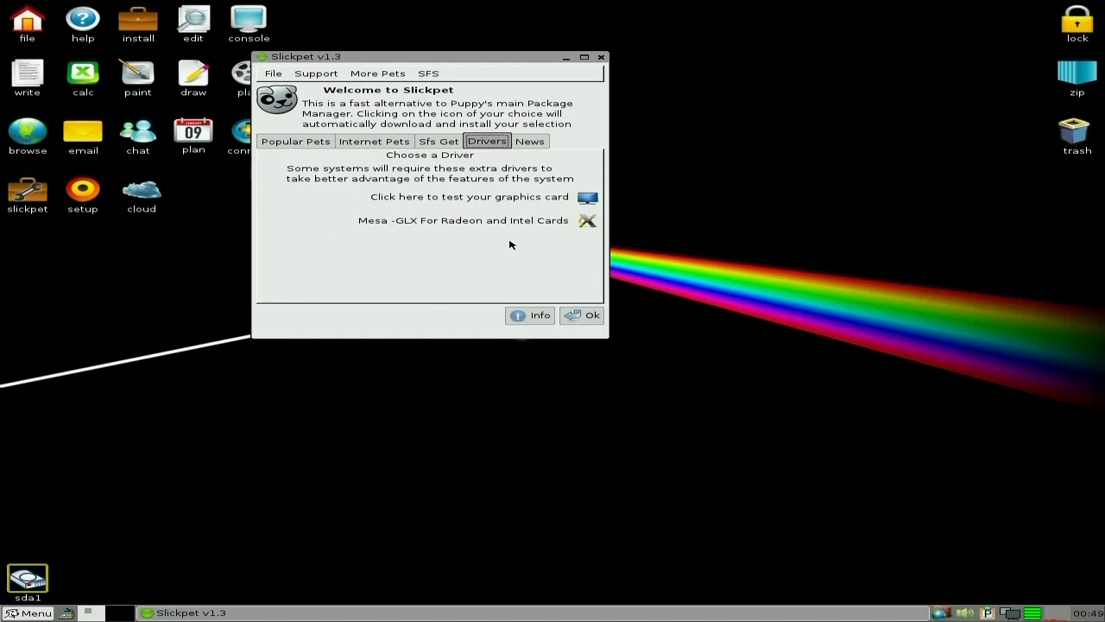
pyautogui.click(569, 316)
# Launch the Puppy Package Manager from the desktop's install options and look through the puppy-slacko Desktop packages.
pyautogui.click(137, 24)
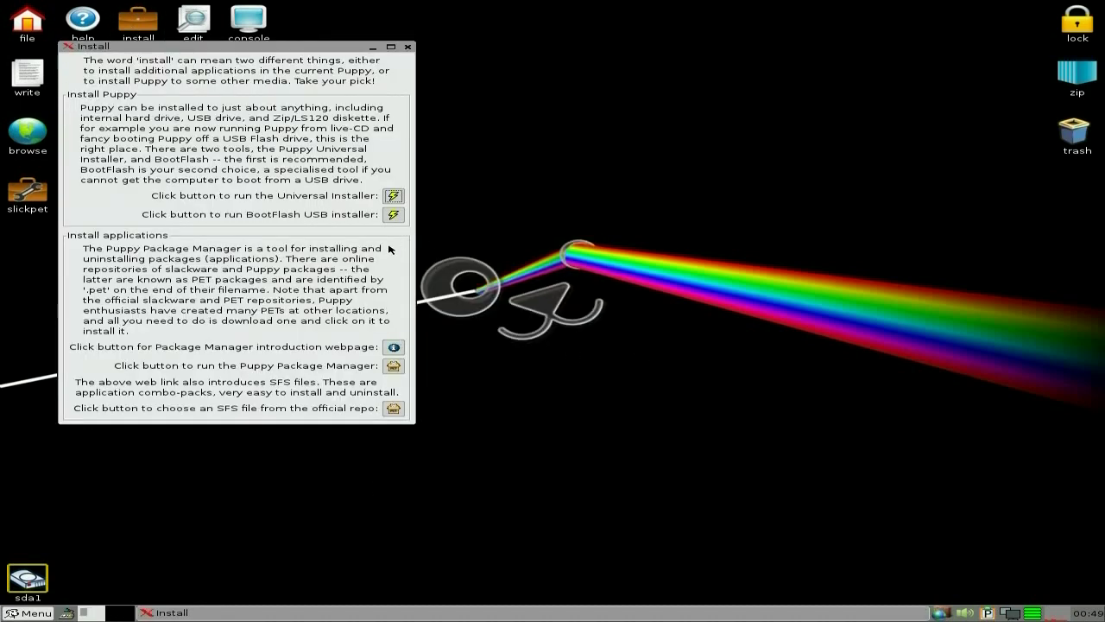
pyautogui.click(397, 369)
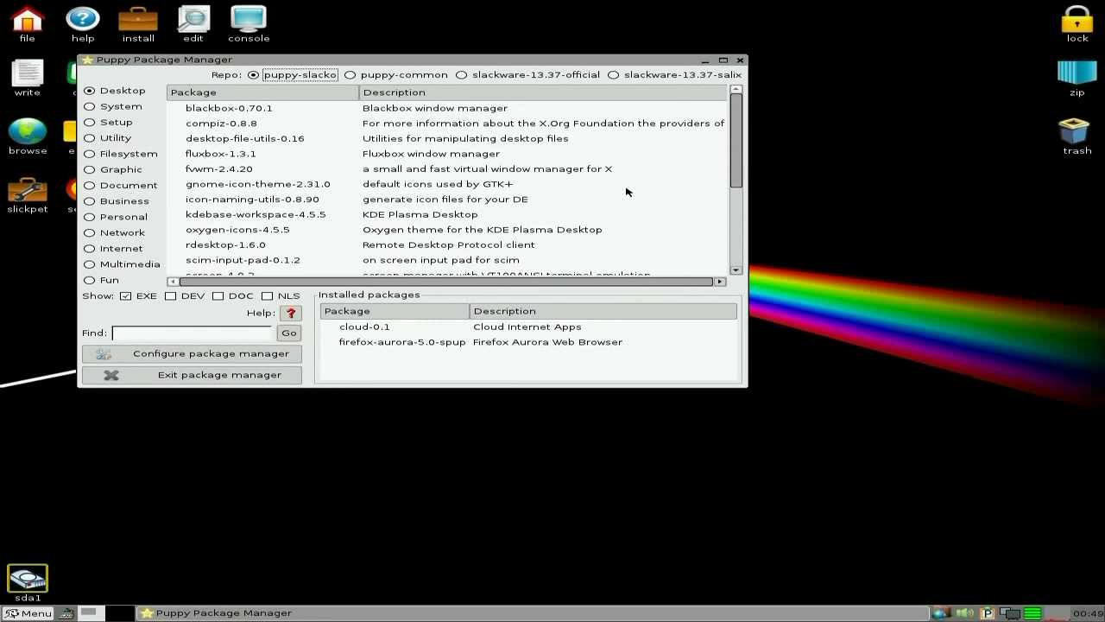
pyautogui.scroll(-2, 316, 154)
pyautogui.scroll(2, 447, 156)
# Look through the package listings in the System, Utility and Setup categories of the puppy-slacko repository.
pyautogui.click(121, 107)
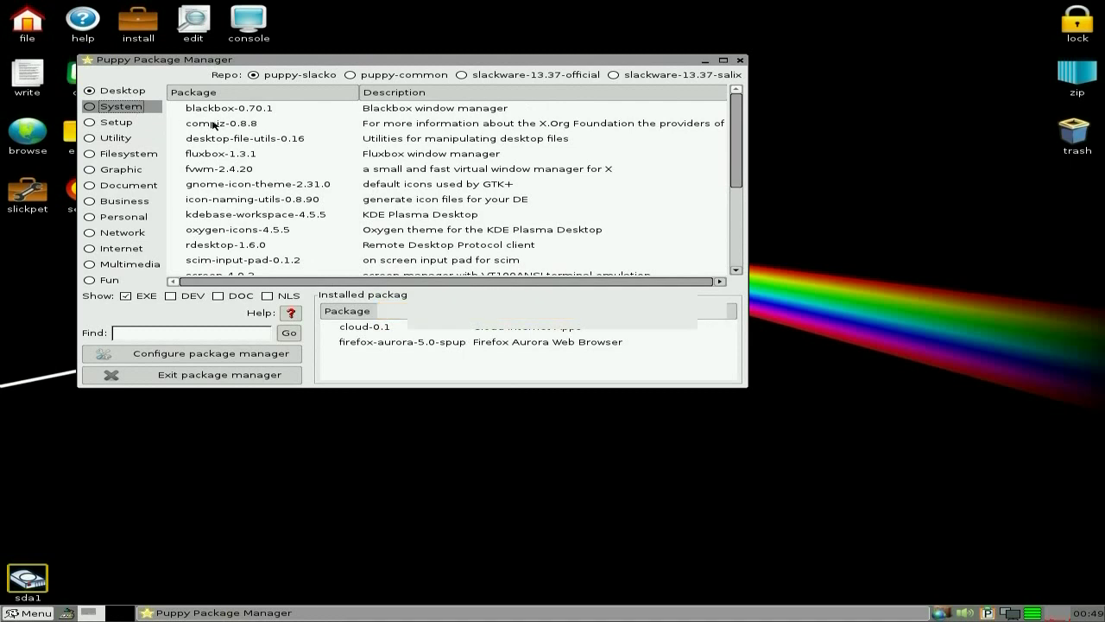
pyautogui.scroll(-1, 502, 142)
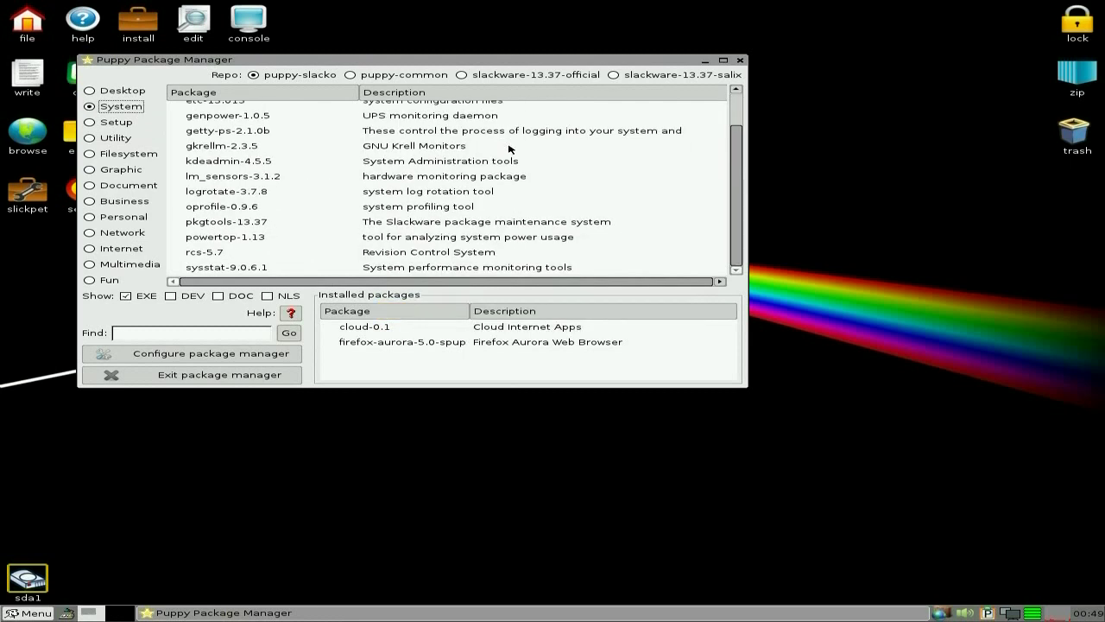
pyautogui.scroll(1, 509, 149)
pyautogui.click(115, 138)
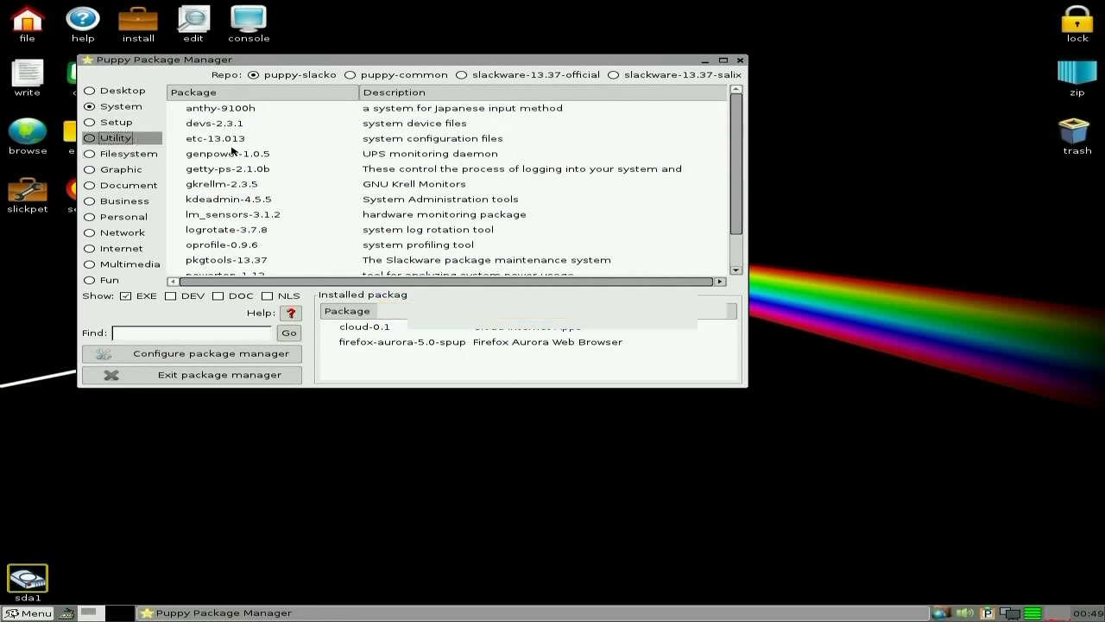
pyautogui.scroll(-6, 518, 188)
pyautogui.scroll(6, 521, 191)
pyautogui.click(116, 122)
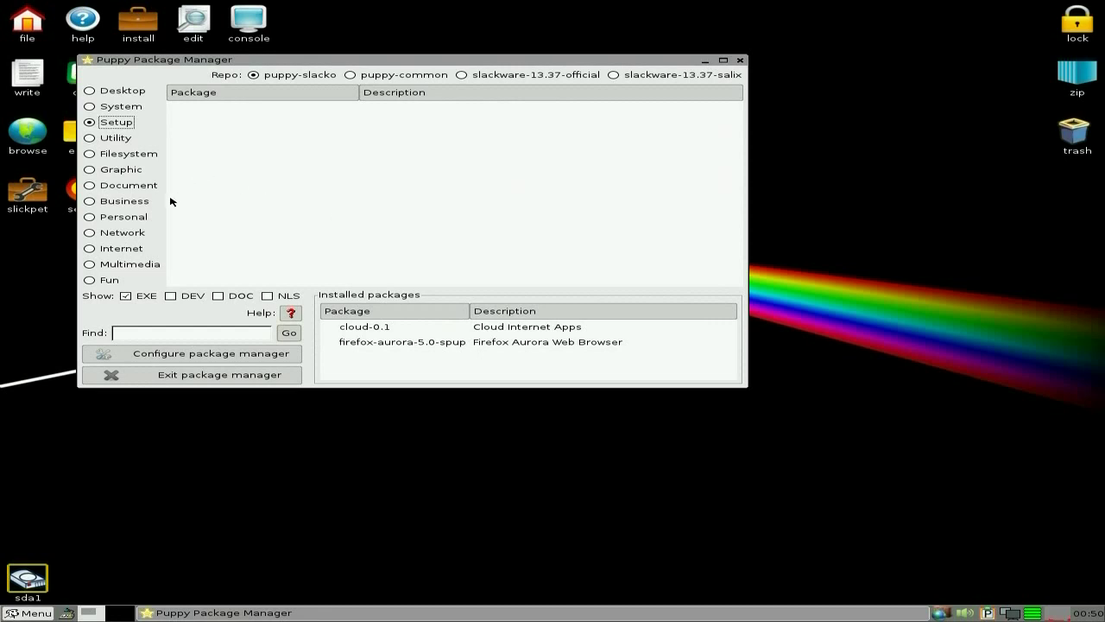
# Look through the puppy-slacko packages in the Internet and Multimedia categories.
pyautogui.click(134, 253)
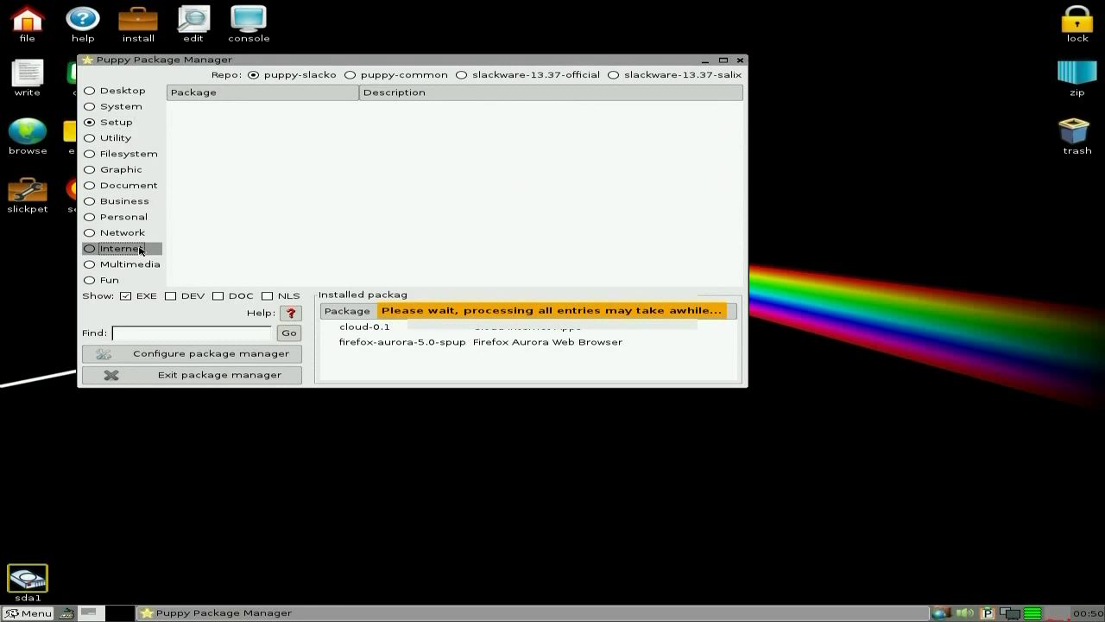
pyautogui.scroll(-3, 450, 161)
pyautogui.scroll(5, 450, 161)
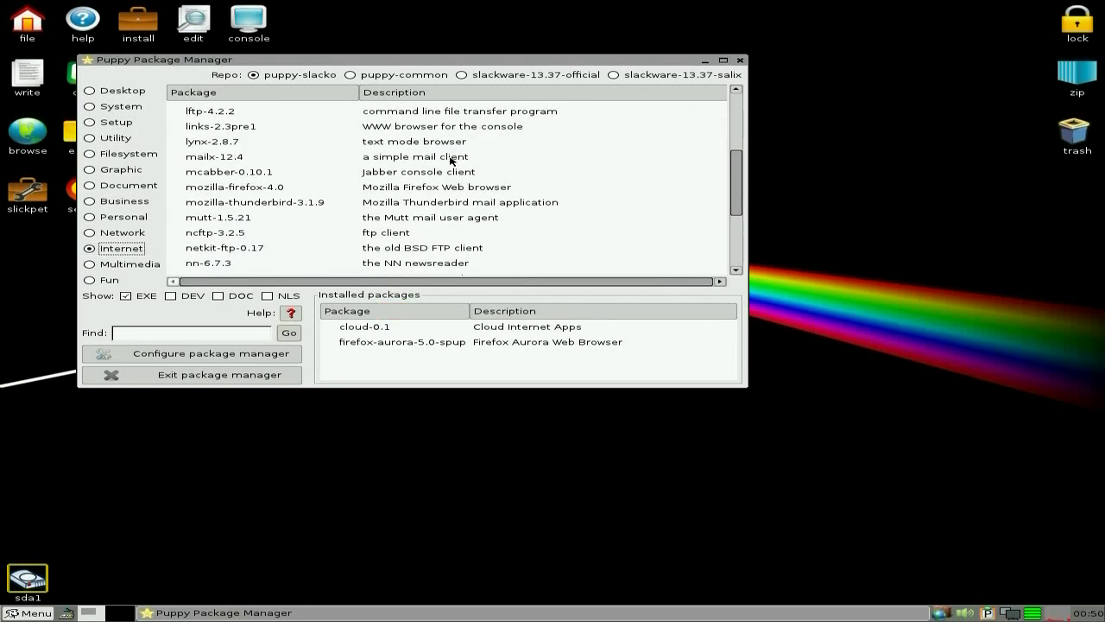
pyautogui.click(122, 268)
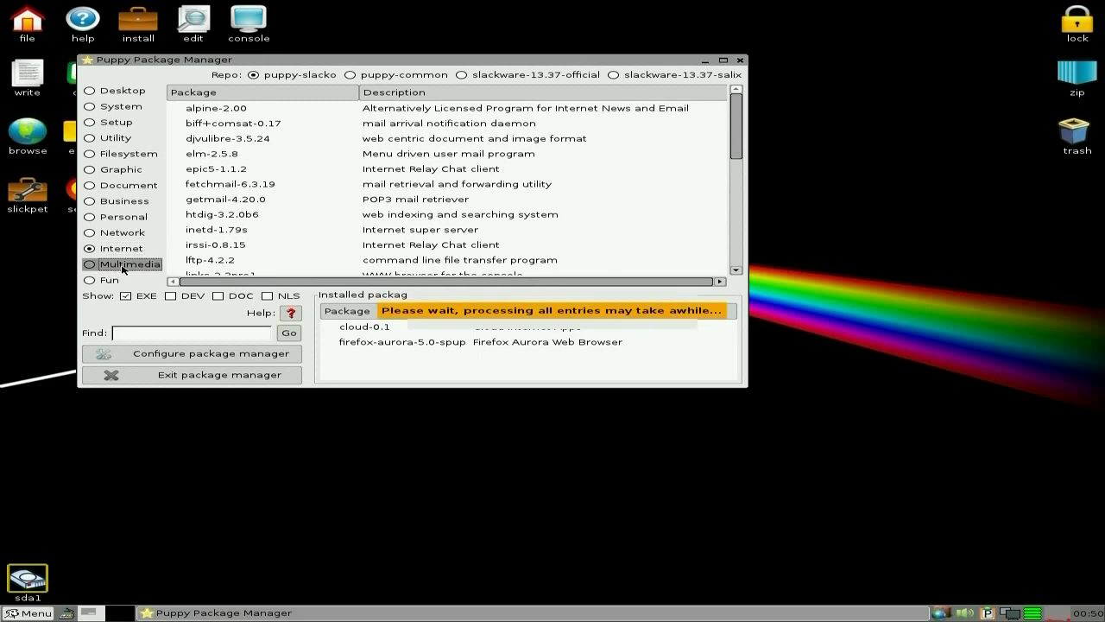
pyautogui.scroll(-2, 518, 200)
pyautogui.scroll(2, 527, 198)
# Return to the Desktop category, and view the packages offered under Graphic and Document.
pyautogui.click(130, 91)
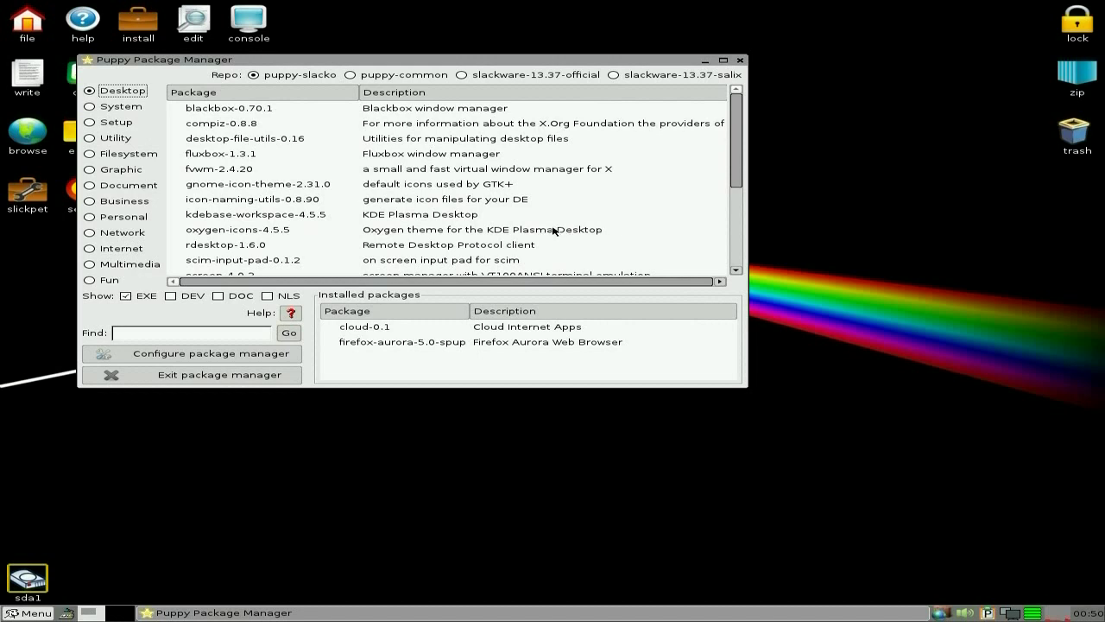
pyautogui.click(113, 171)
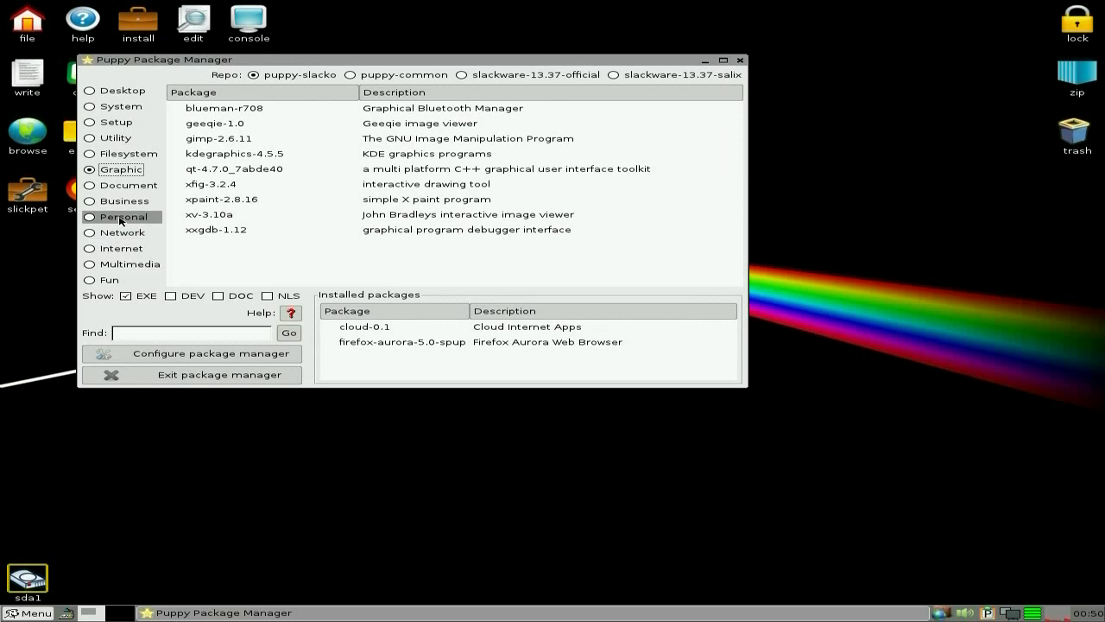
pyautogui.click(130, 186)
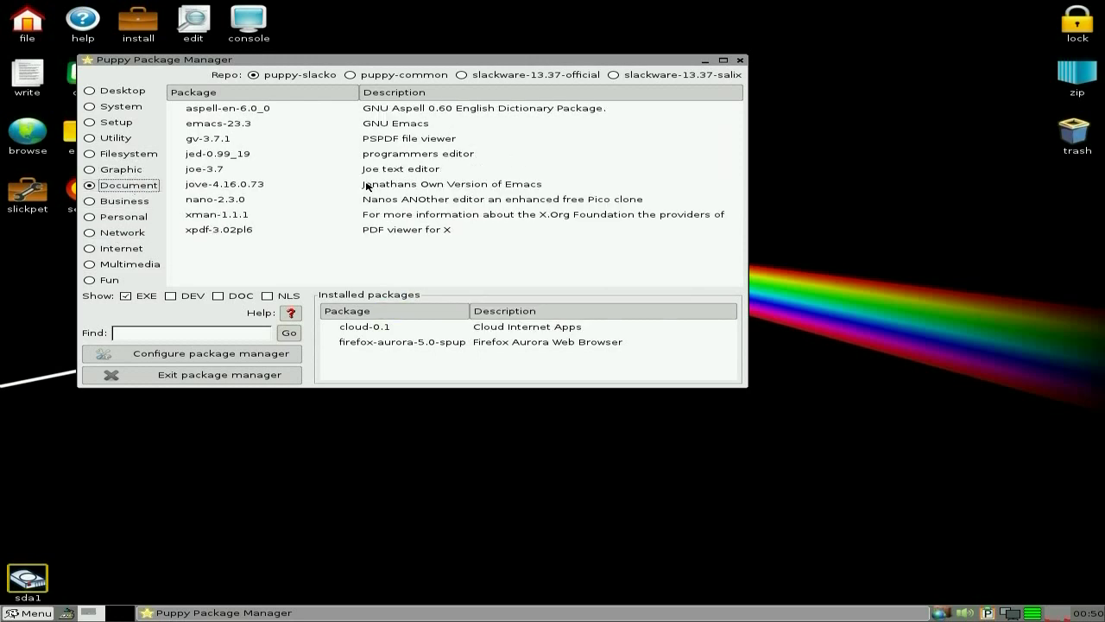
# Examine the full list of Multimedia packages and their descriptions once more, and close the Puppy Package Manager.
pyautogui.click(135, 266)
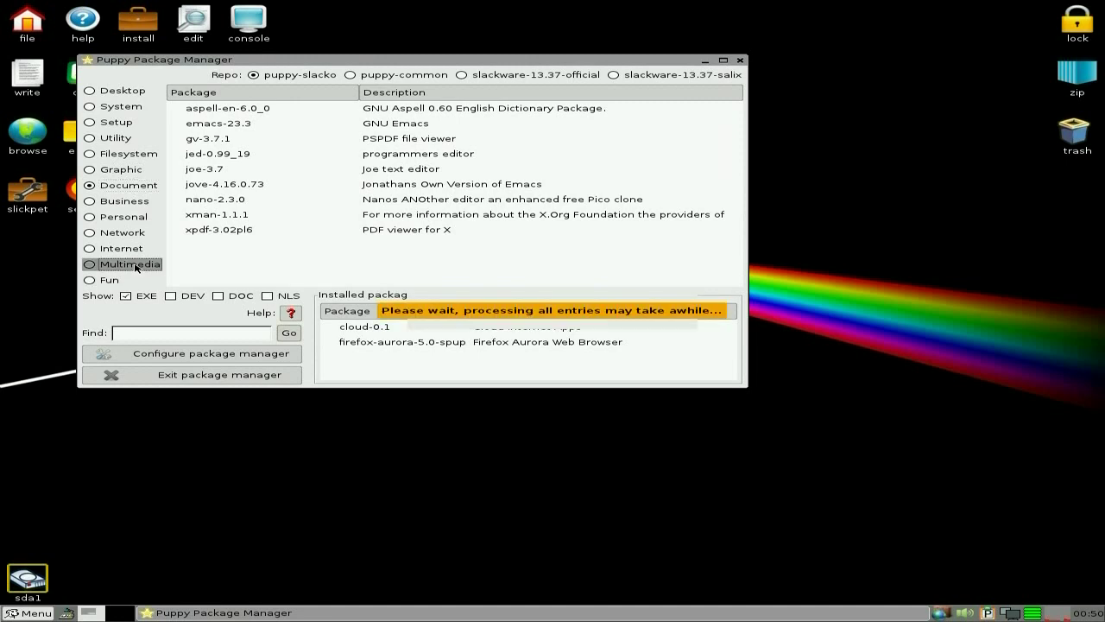
pyautogui.scroll(-3, 373, 213)
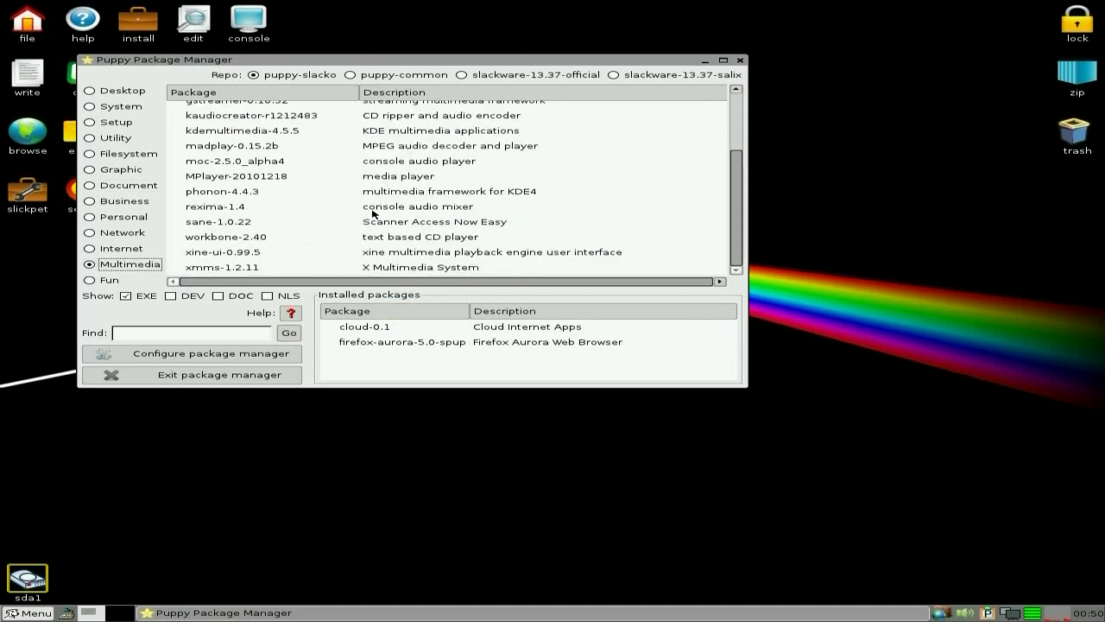
pyautogui.scroll(3, 373, 213)
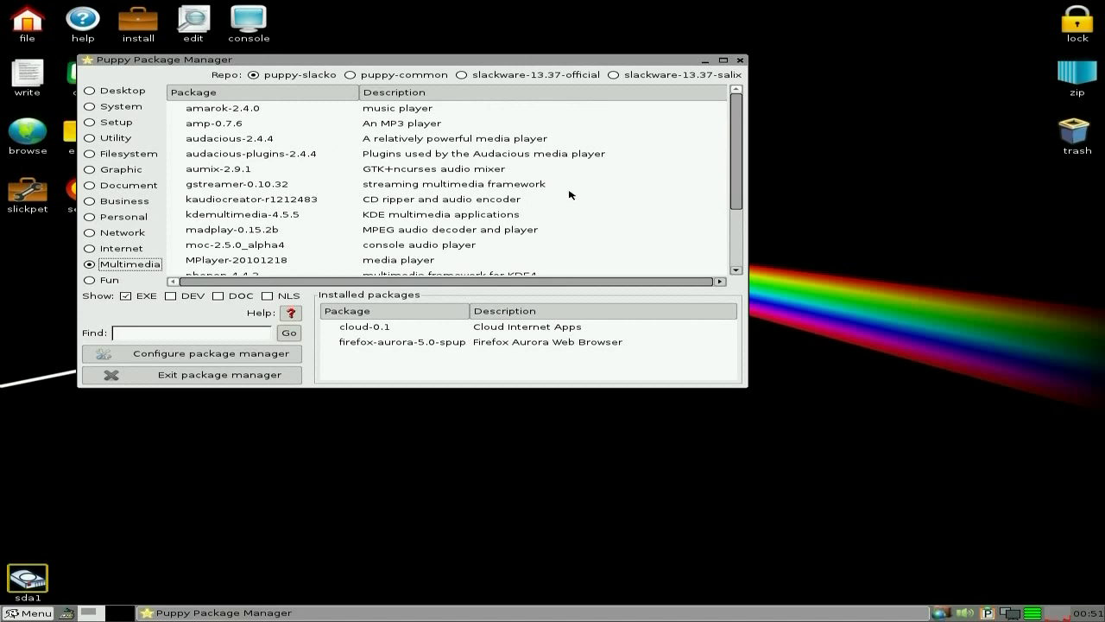
pyautogui.scroll(-1, 592, 201)
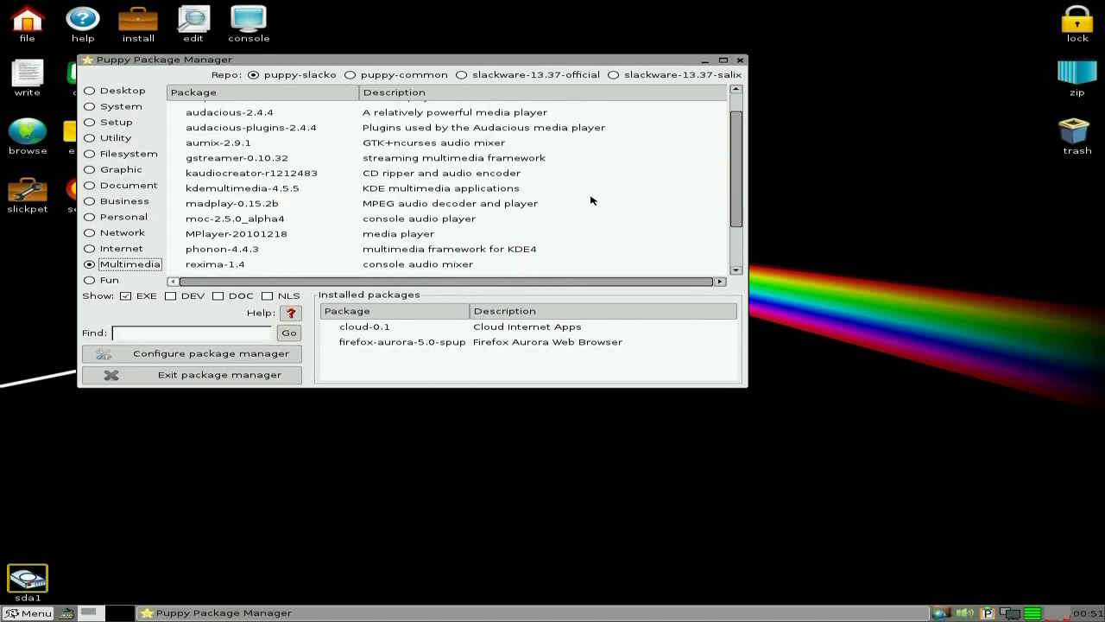
pyautogui.scroll(-2, 592, 200)
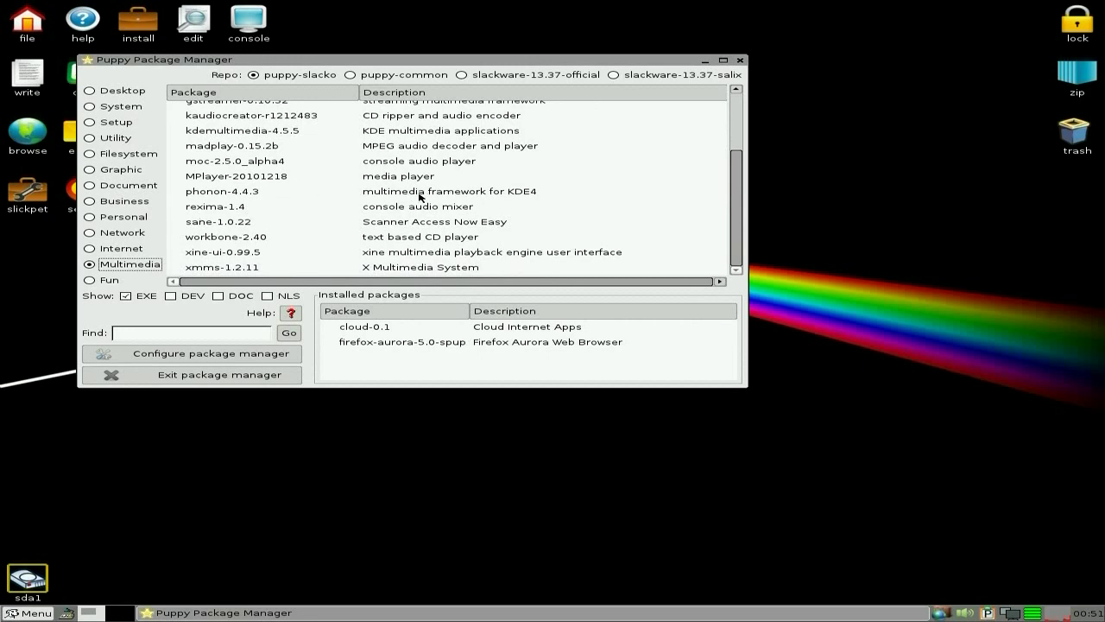
pyautogui.scroll(3, 544, 205)
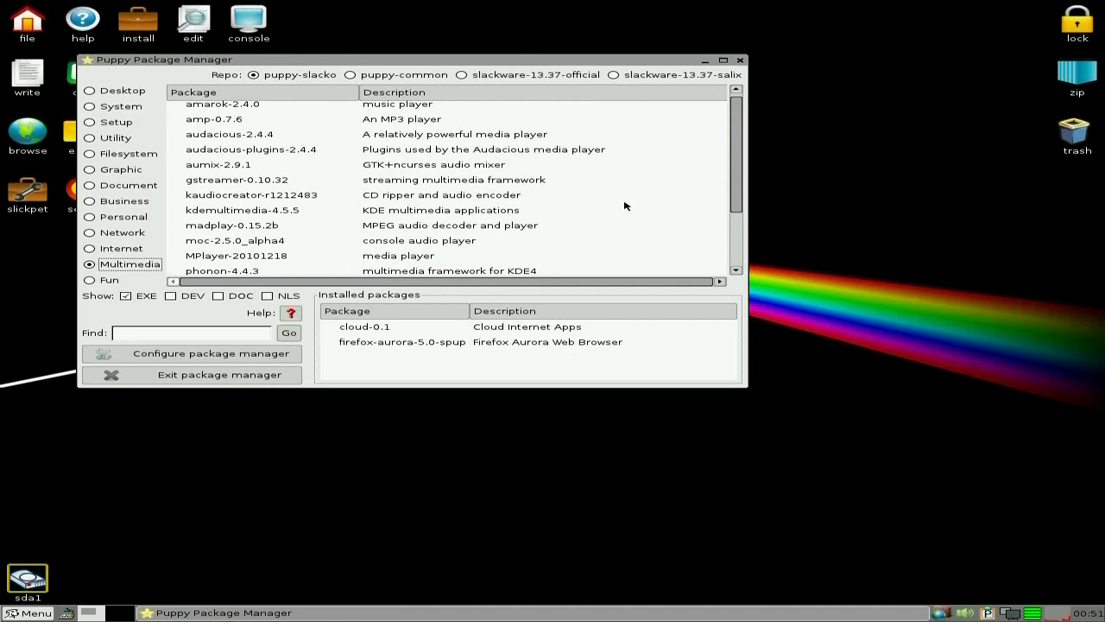
pyautogui.scroll(-2, 633, 208)
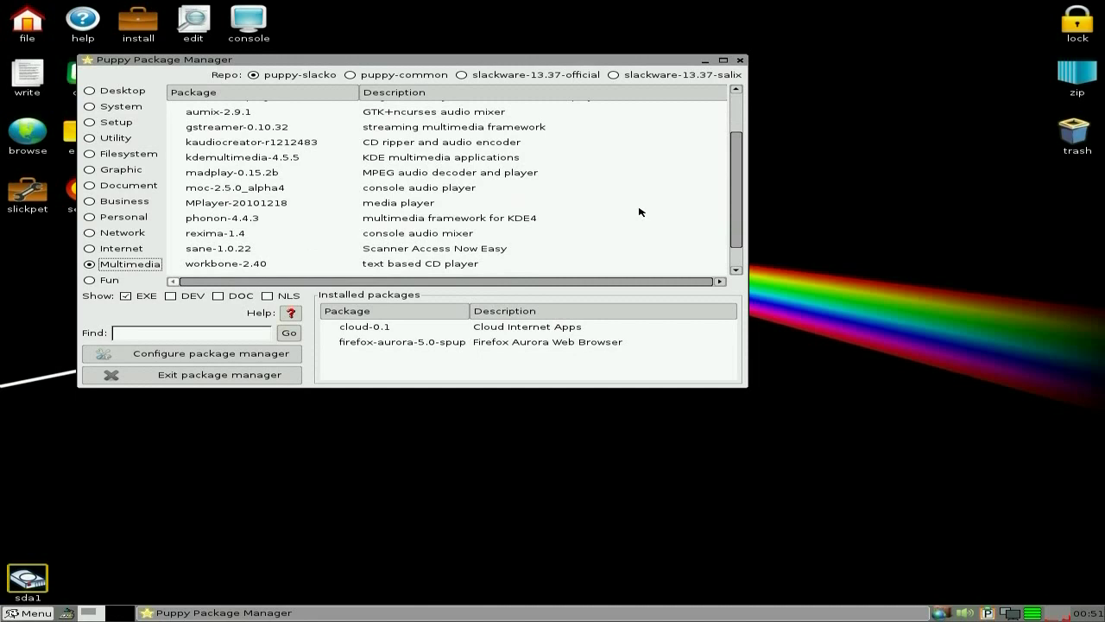
pyautogui.scroll(-1, 640, 212)
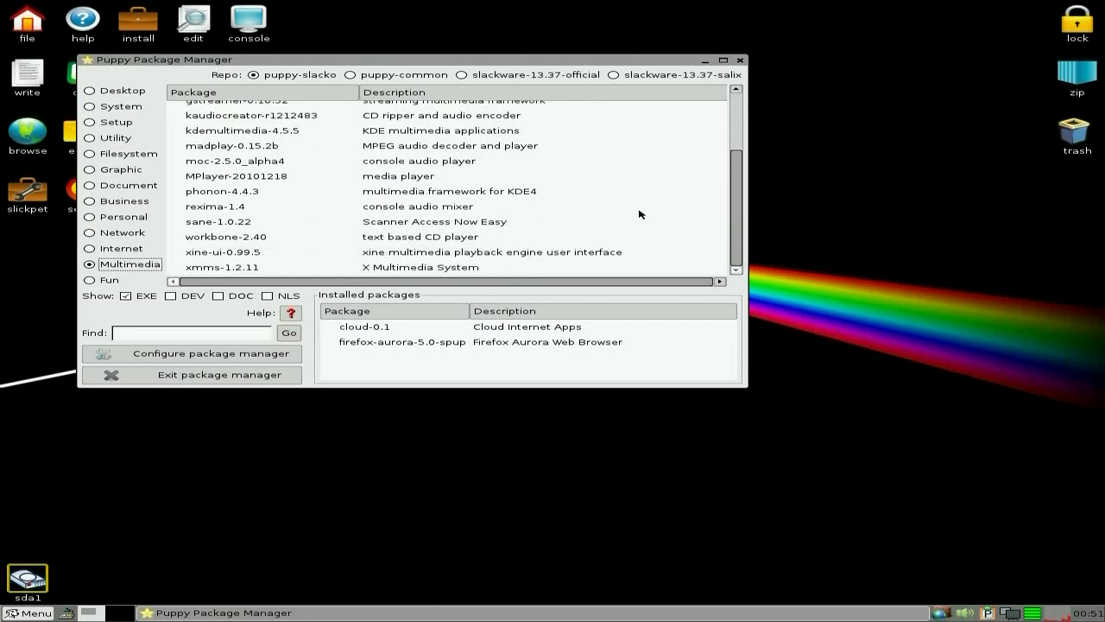
pyautogui.scroll(2, 639, 214)
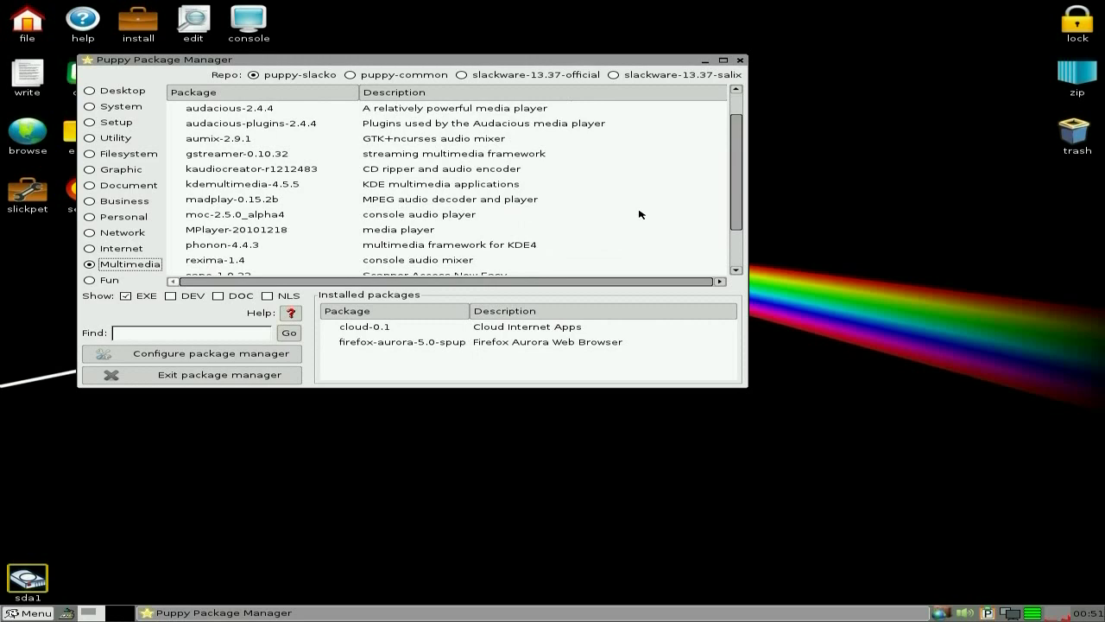
pyautogui.scroll(1, 640, 214)
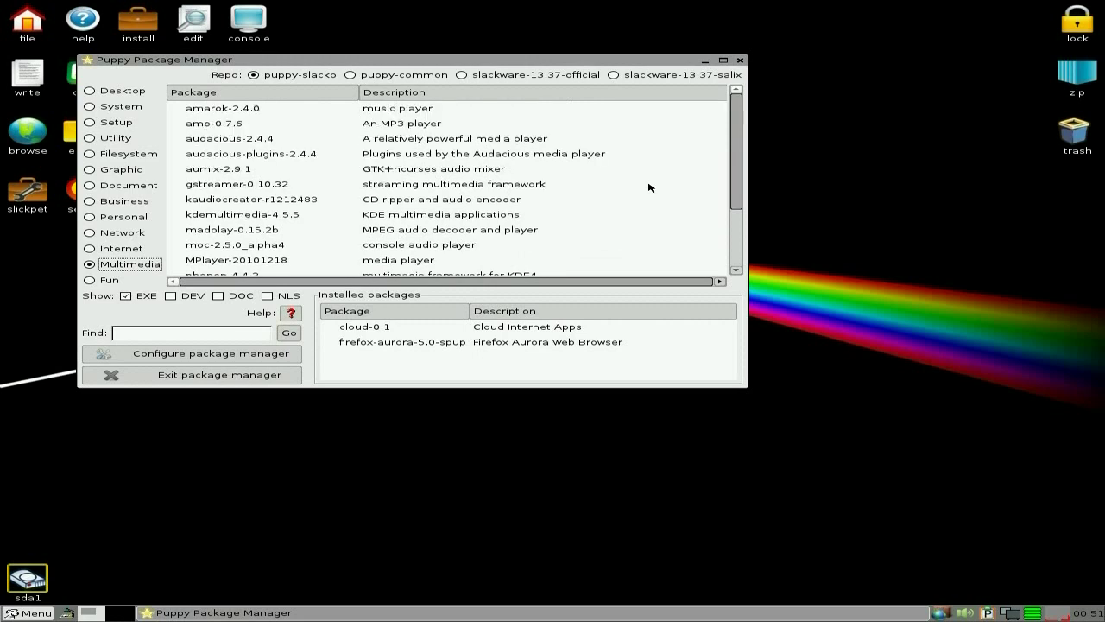
pyautogui.click(739, 61)
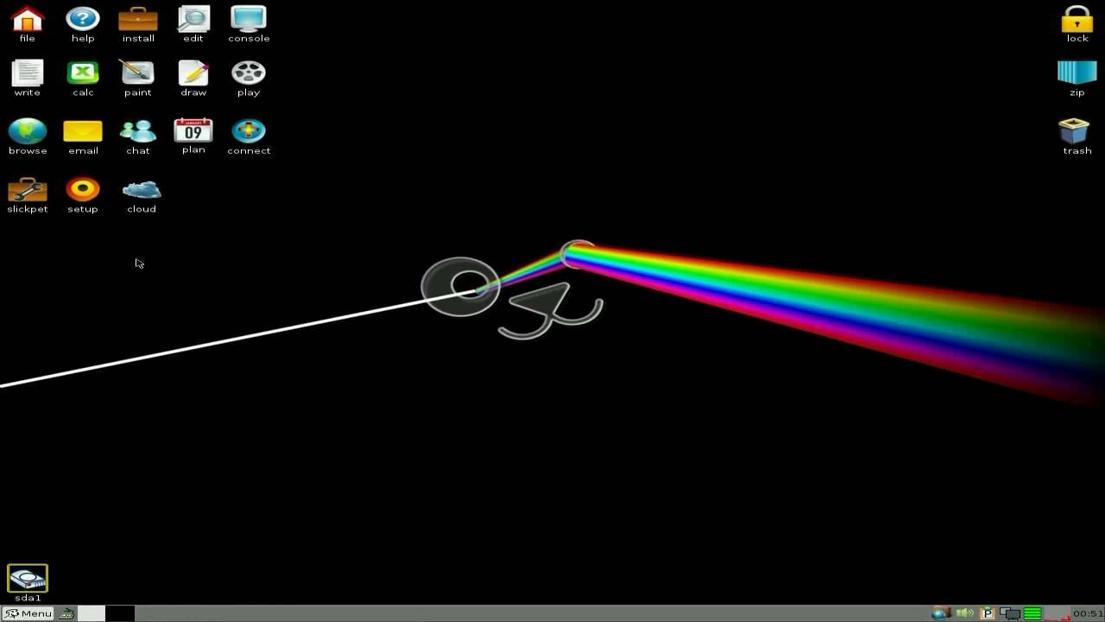
# Open the cloud apps folder clear of the desktop icons, view its facebook shortcut's page in the browser and close the browser.
pyautogui.click(144, 193)
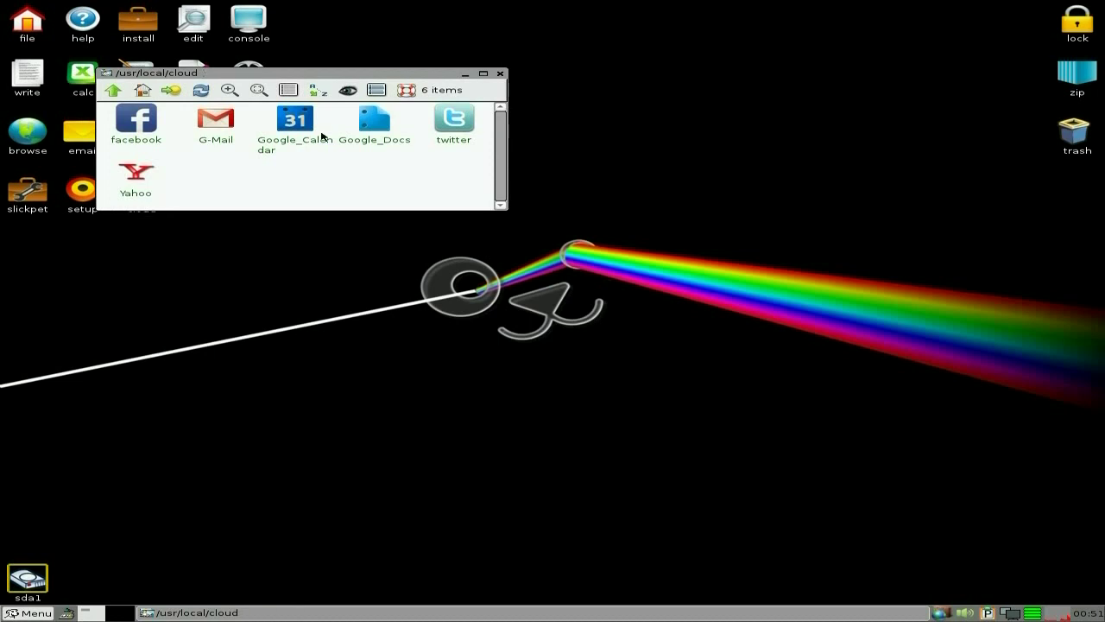
pyautogui.moveTo(316, 74); pyautogui.dragTo(655, 103)
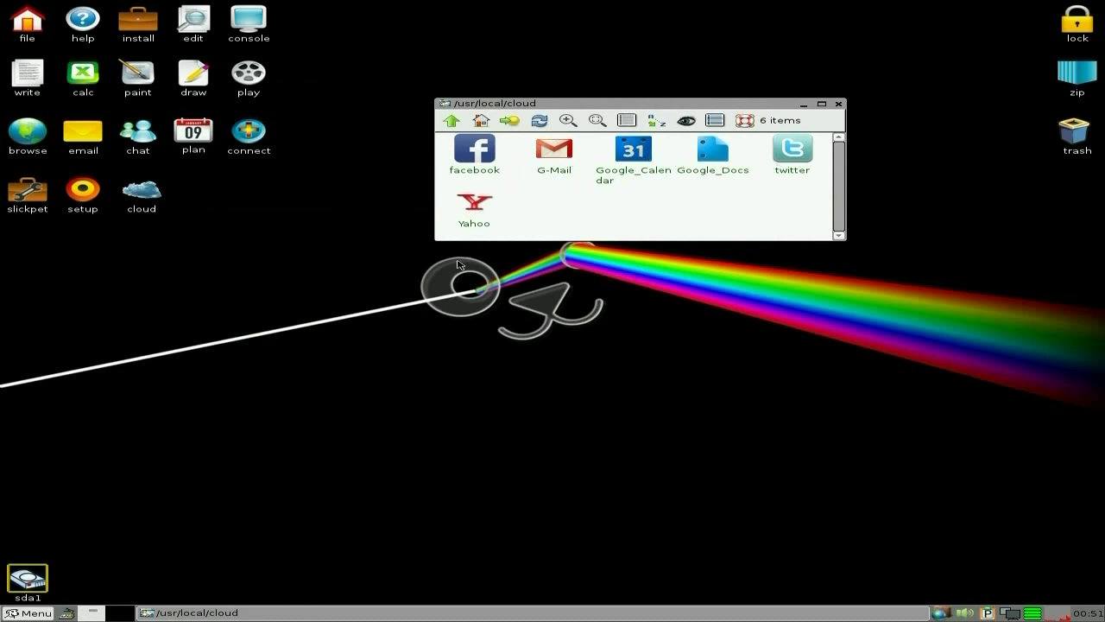
pyautogui.click(475, 151)
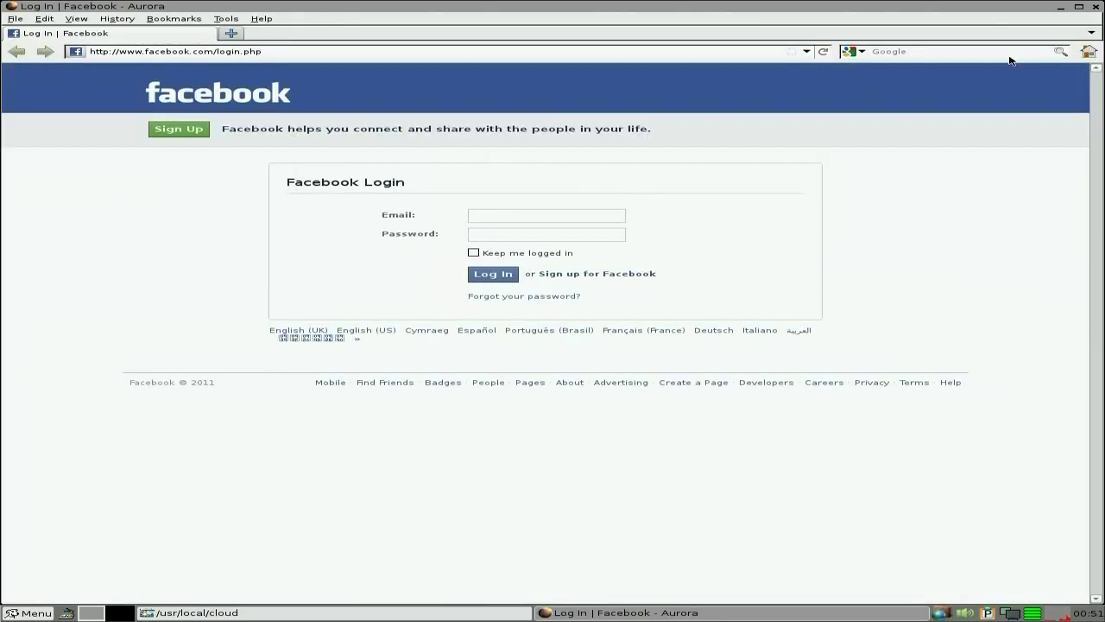
pyautogui.click(1091, 8)
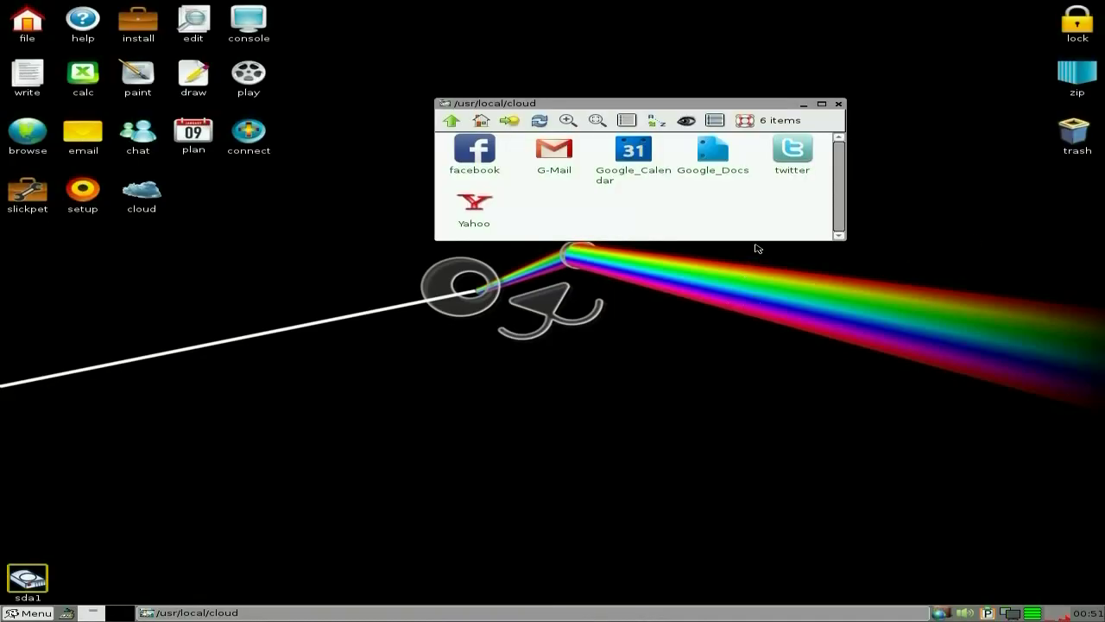
# Place the Google_Docs shortcut from the cloud folder on the desktop beside the cloud icon, and check its page in the browser.
pyautogui.moveTo(710, 150); pyautogui.dragTo(32, 248)
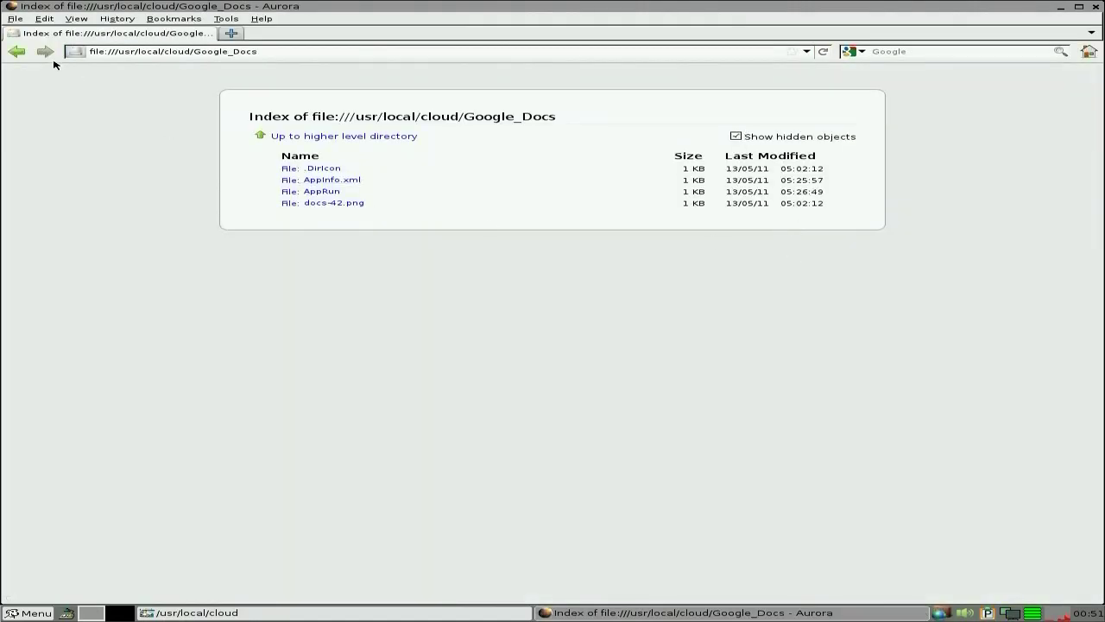
pyautogui.click(1095, 8)
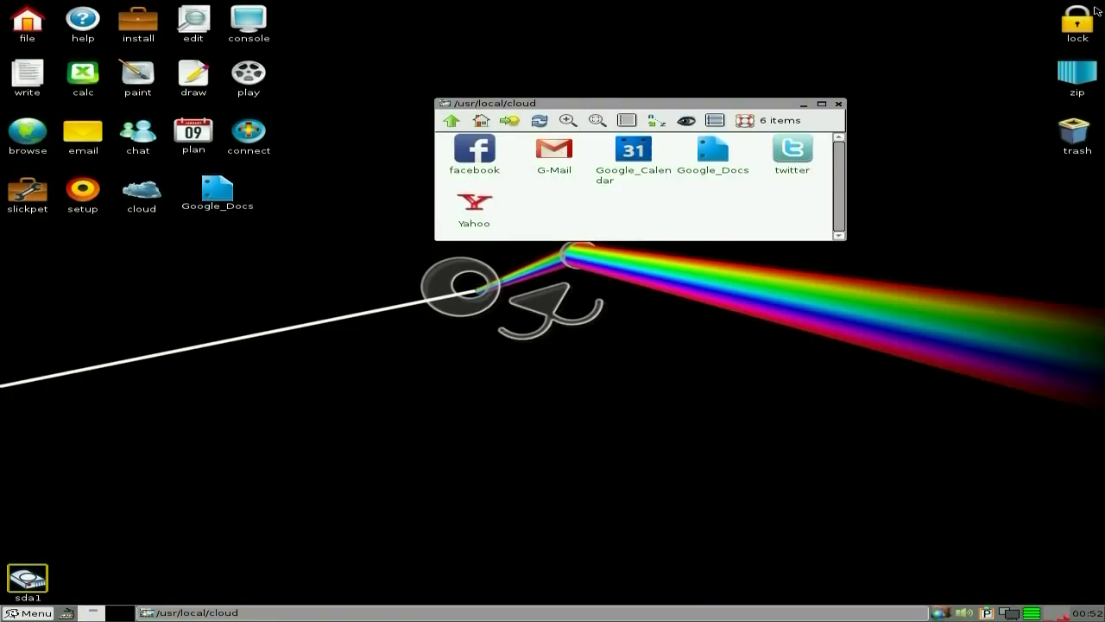
pyautogui.doubleClick(192, 207)
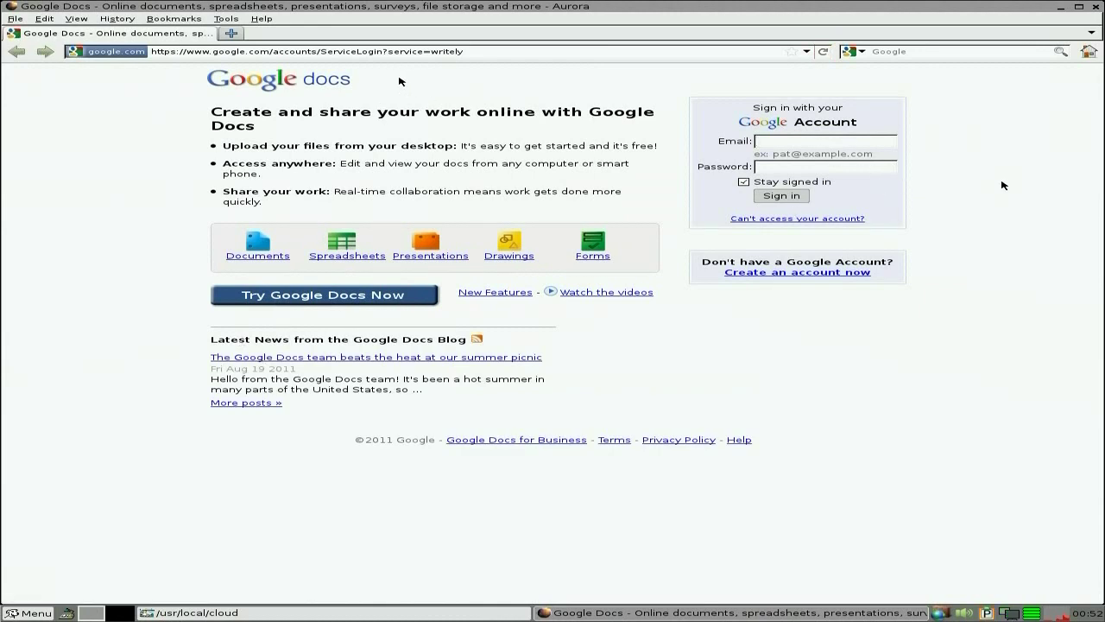
pyautogui.click(1096, 6)
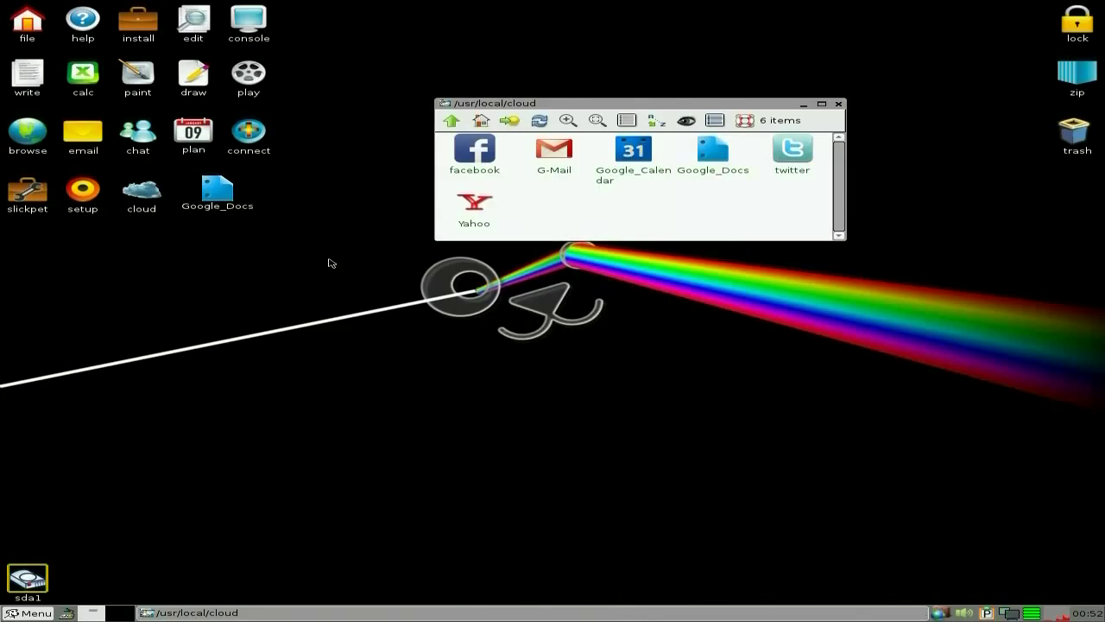
# Place the twitter shortcut on the desktop below slickpet and check its page, leaving the browser and cloud folder closed.
pyautogui.moveTo(796, 158); pyautogui.dragTo(41, 258)
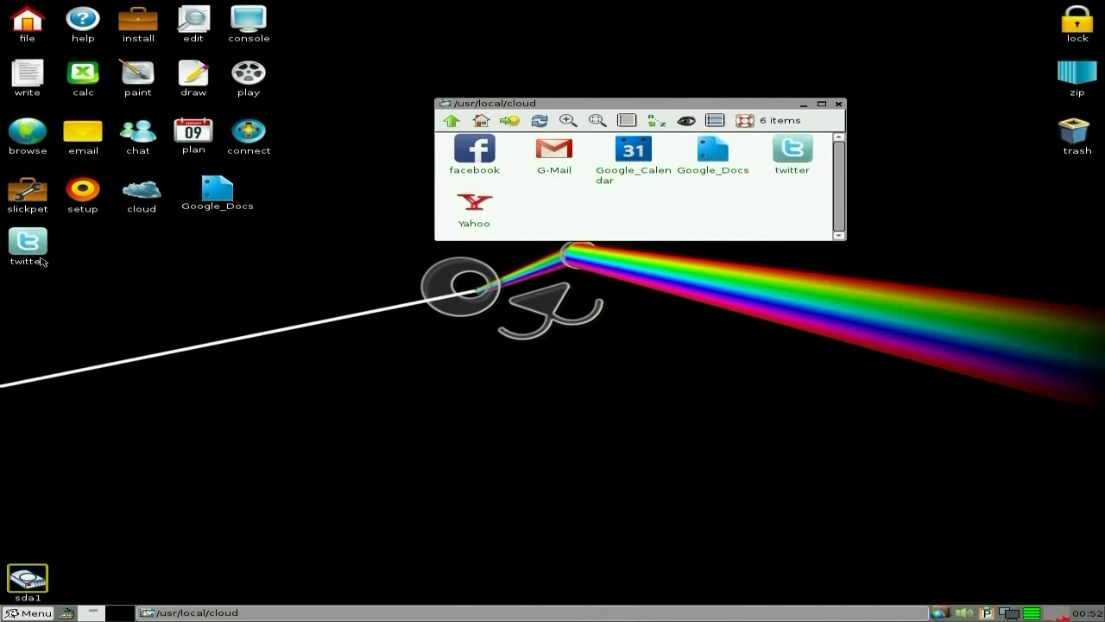
pyautogui.click(28, 249)
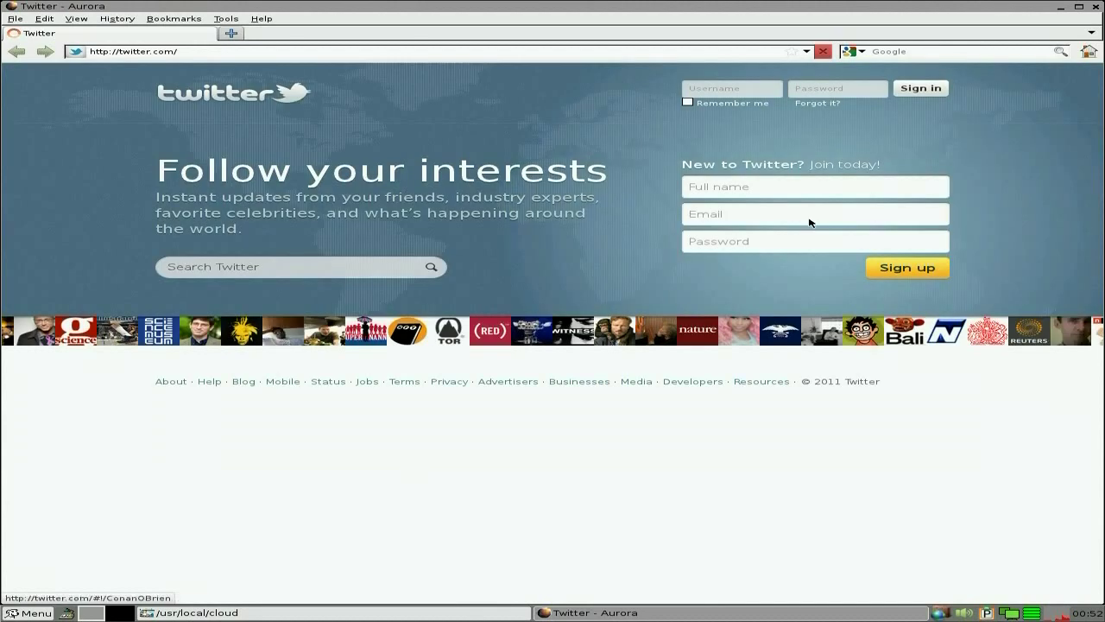
pyautogui.click(1097, 7)
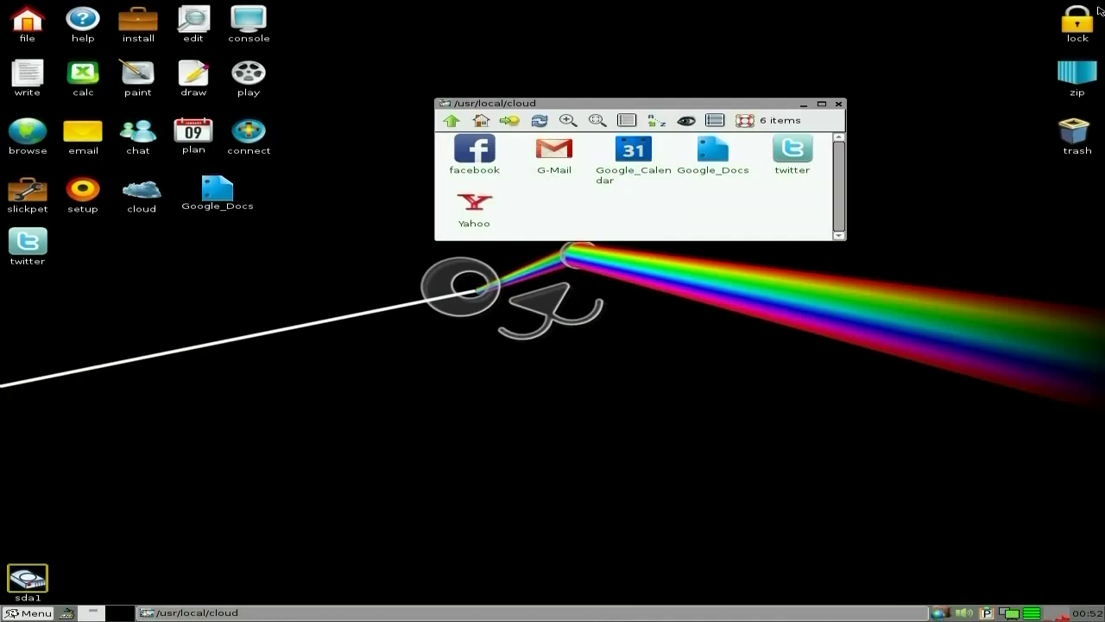
pyautogui.click(839, 104)
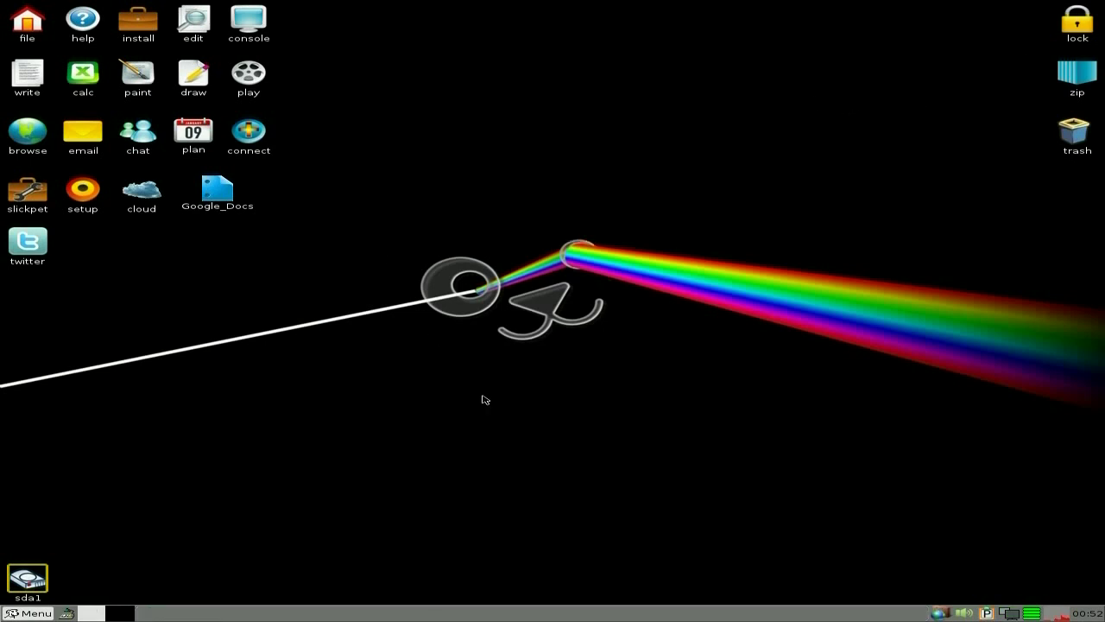